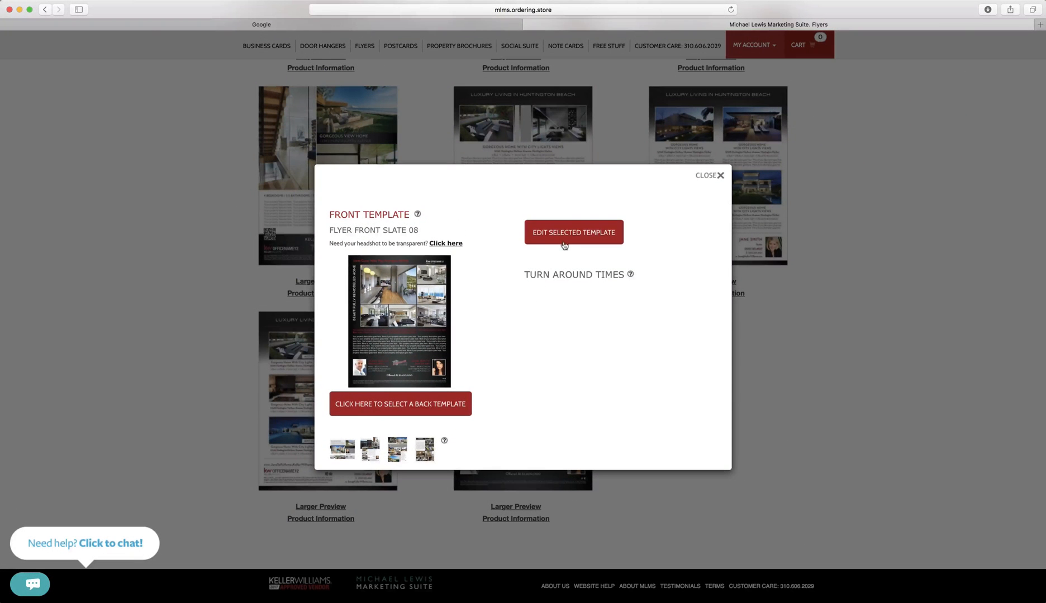
Edit the Flyer Front Slate 08 template and continue without a back template.
click(564, 244)
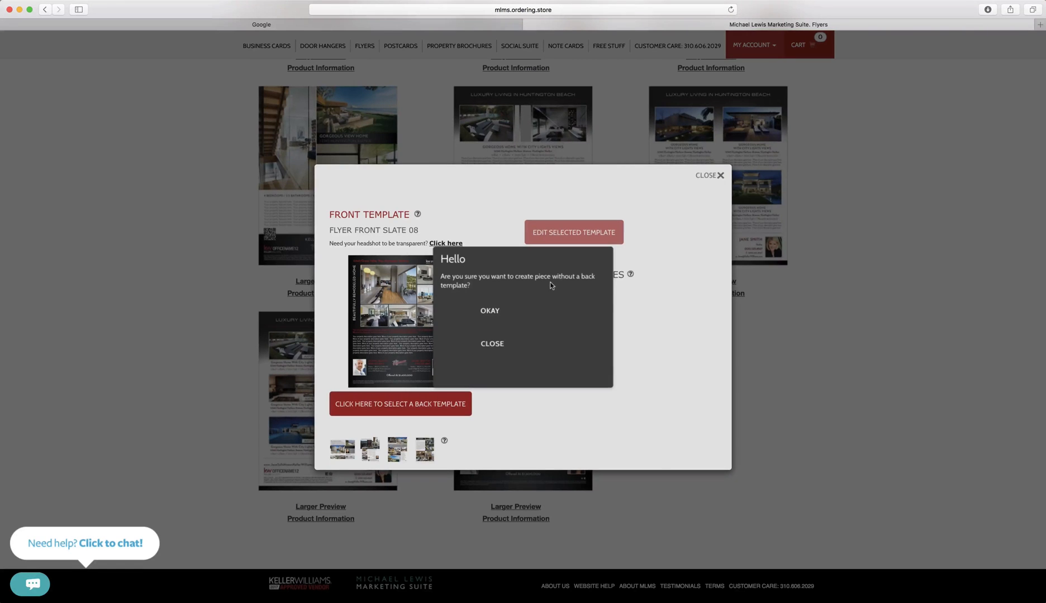
click(508, 315)
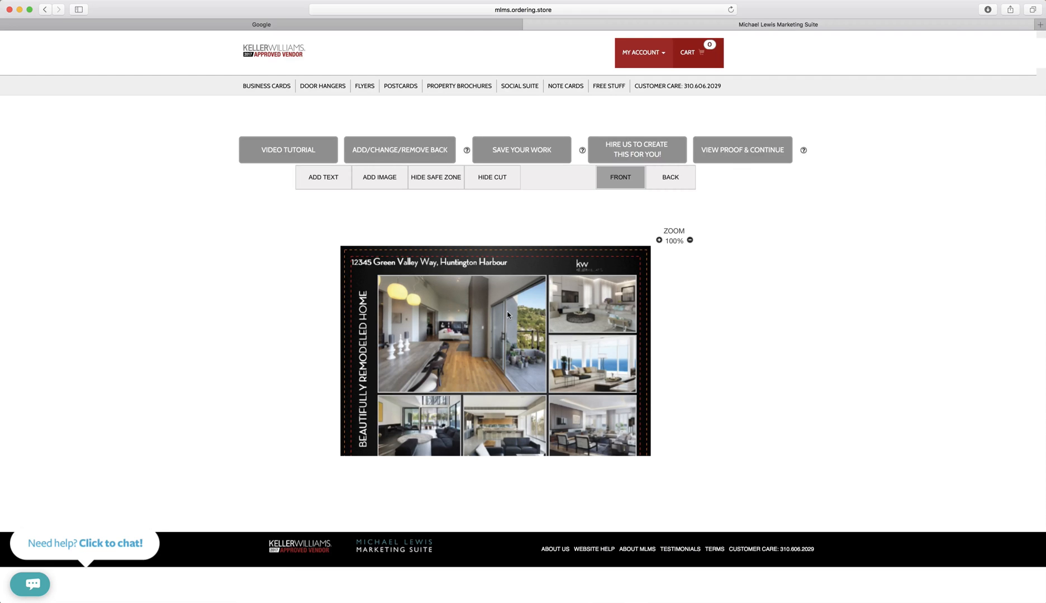
Open the vertical 'BEAUTIFULLY REMODELED HOME' headline's wording, select it, and cancel without changes.
scroll(507, 315, down, 2)
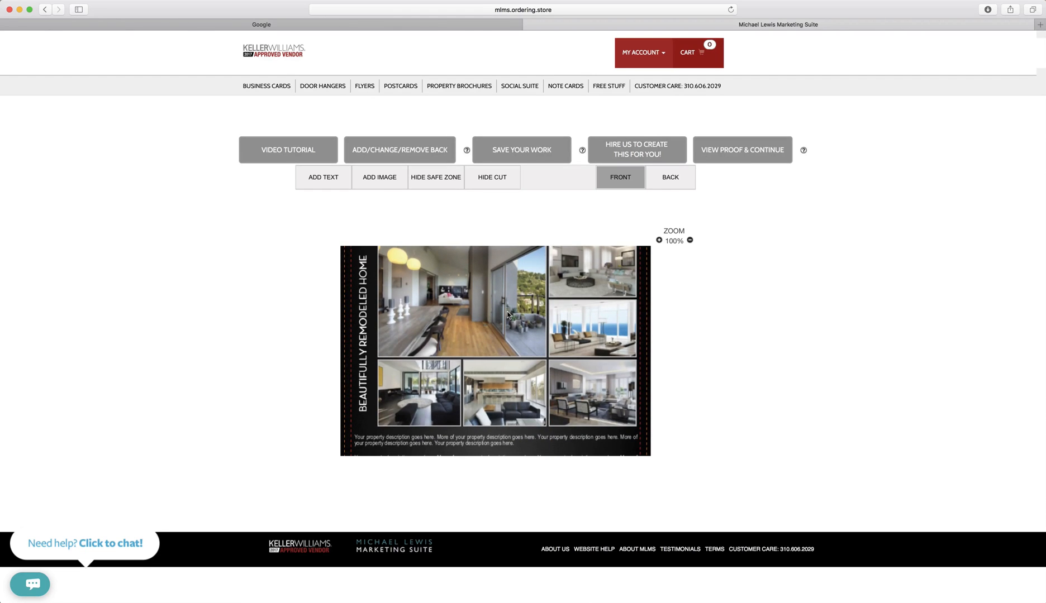
click(365, 385)
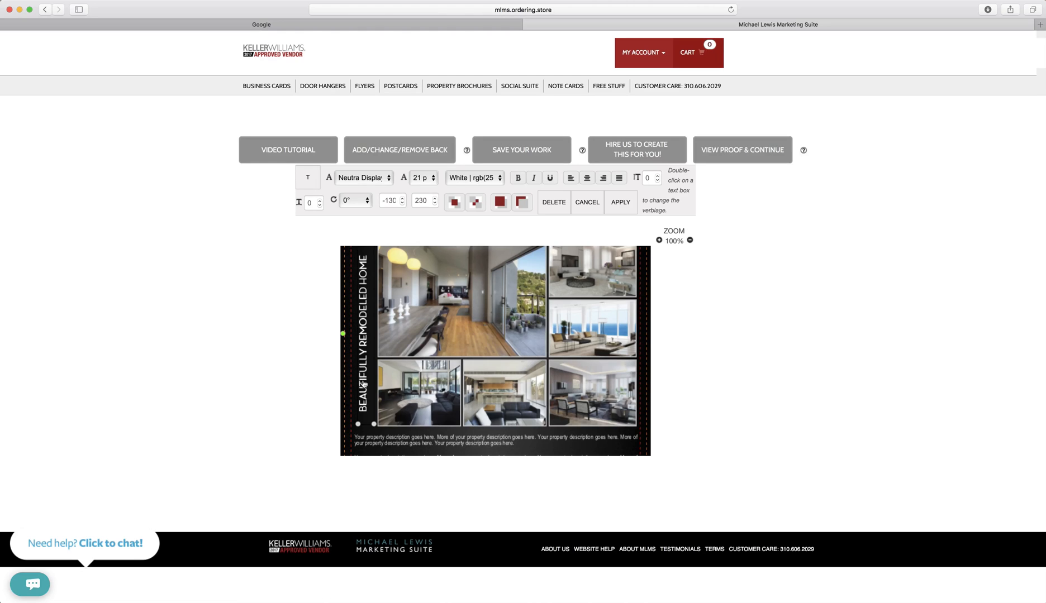
double_click(364, 384)
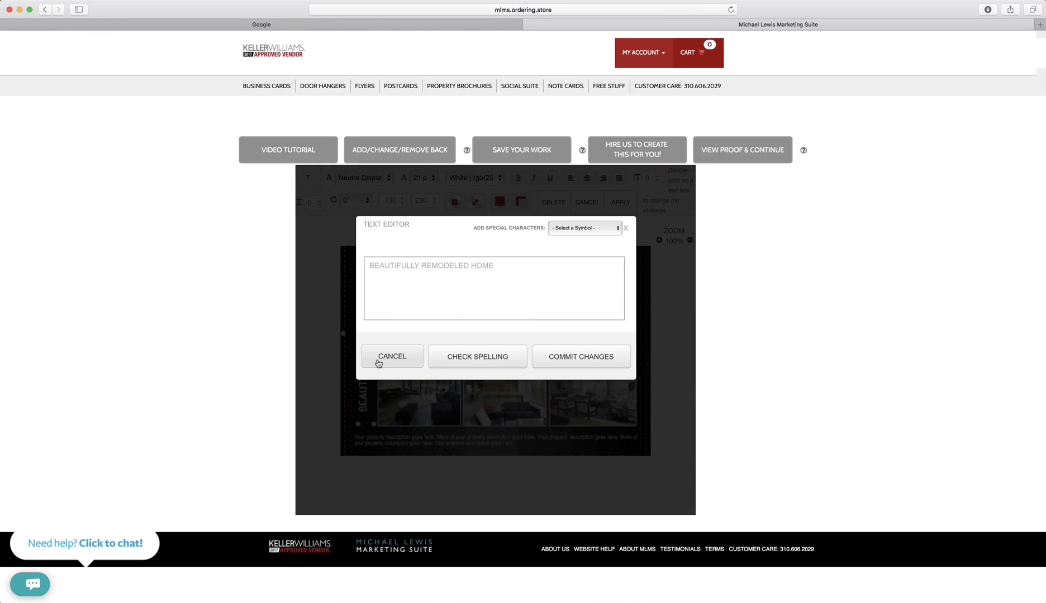
drag(495, 265, 360, 263)
key(super+c)
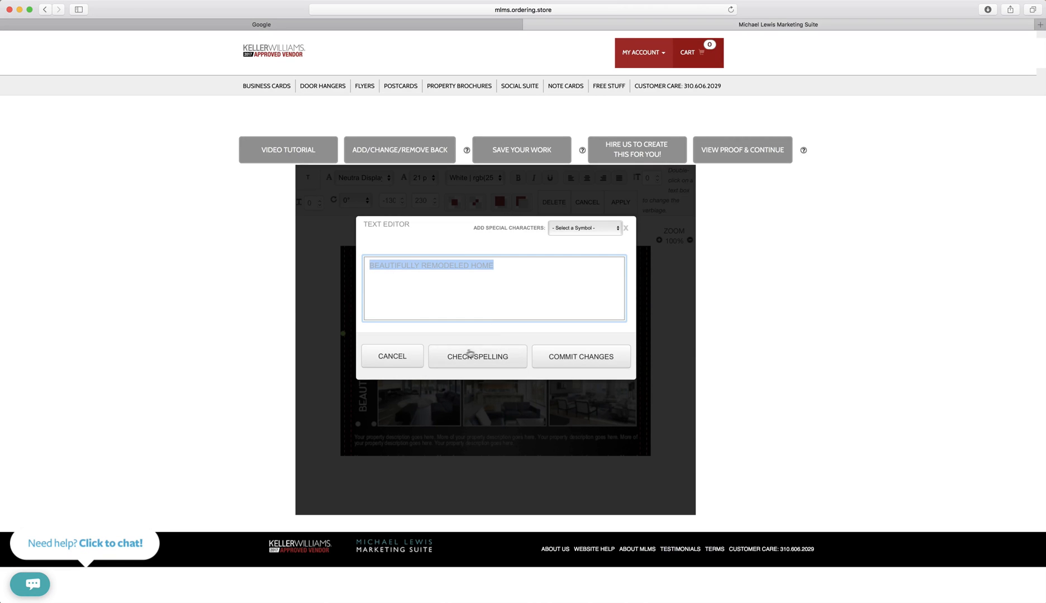
click(411, 356)
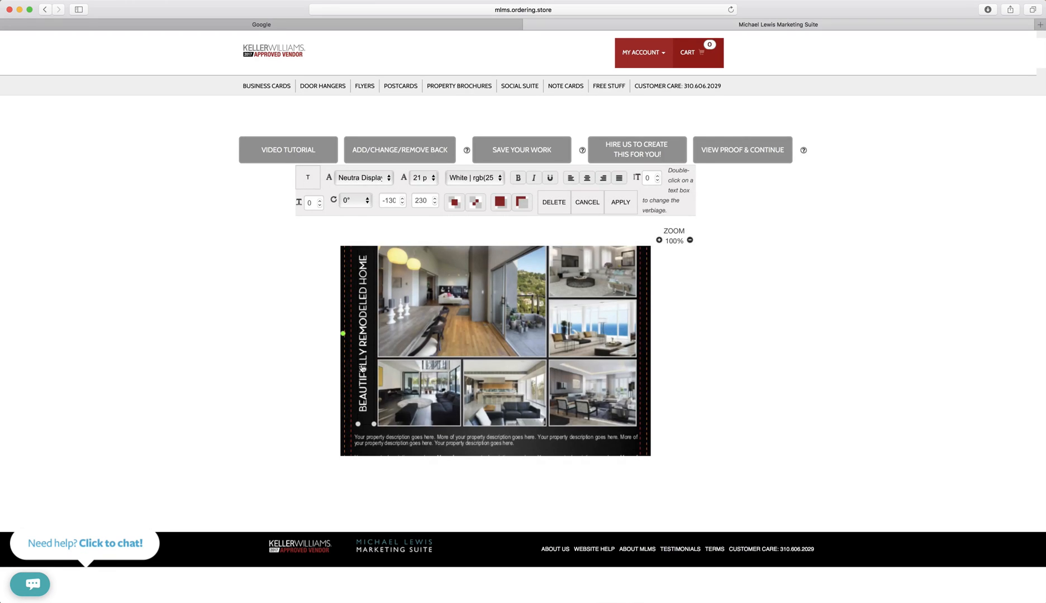
Delete the vertical headline and add a new text box over the upper-left photo.
click(549, 203)
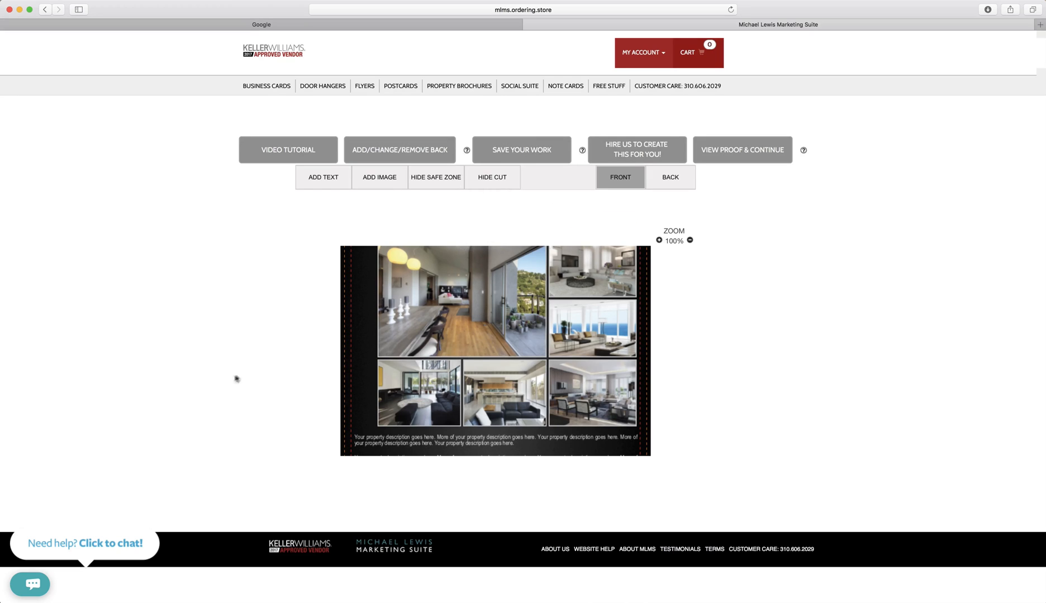
click(333, 186)
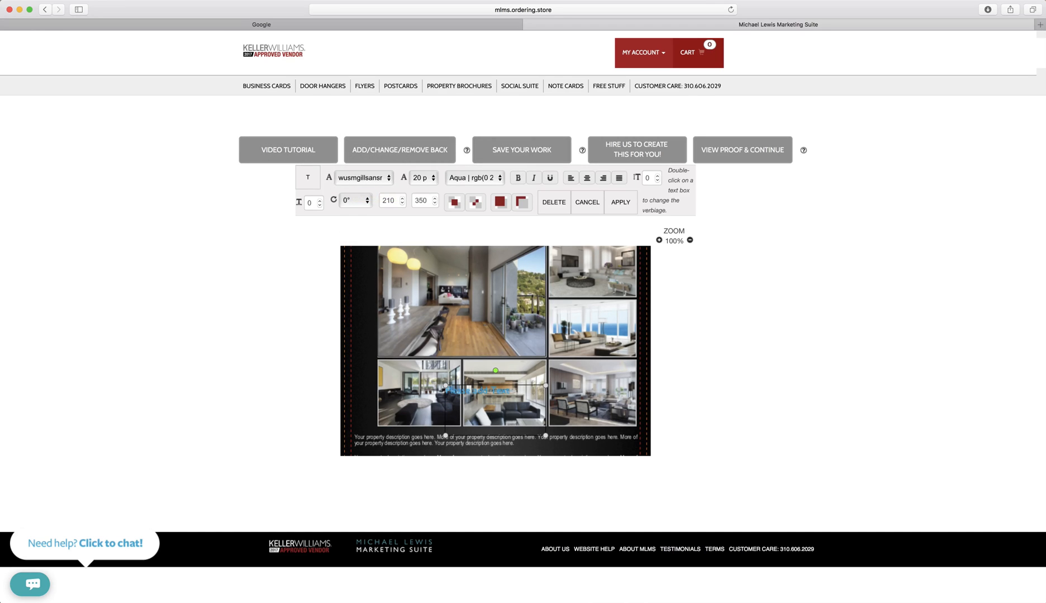
drag(487, 416, 398, 350)
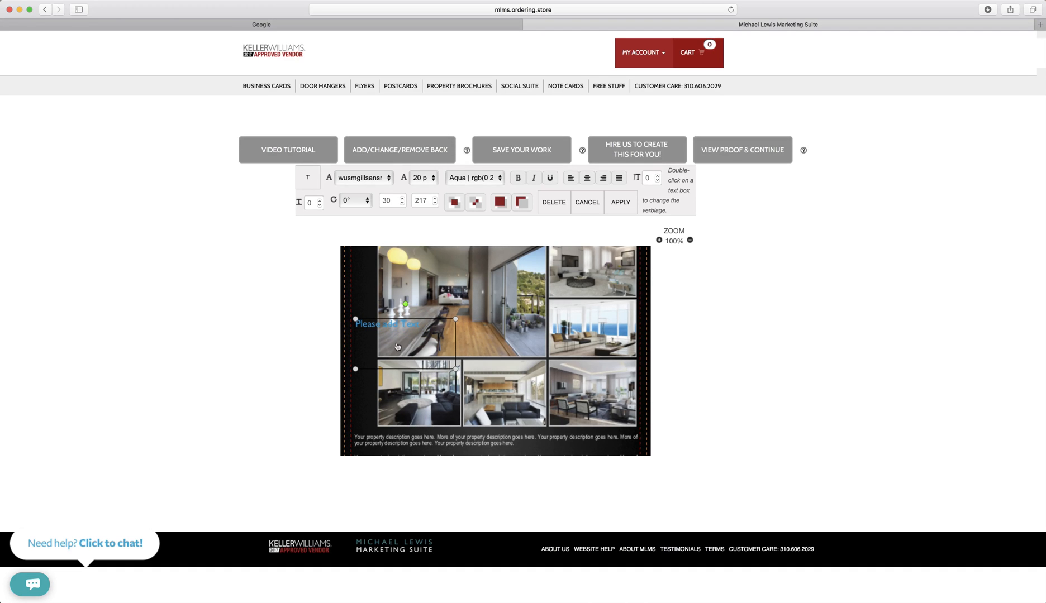
double_click(397, 345)
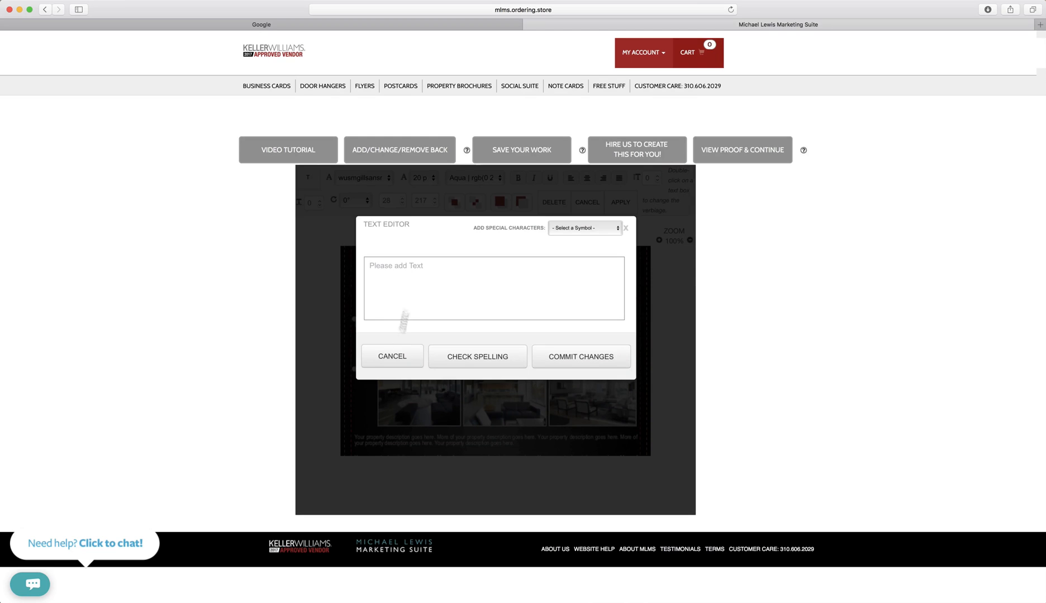
click(394, 357)
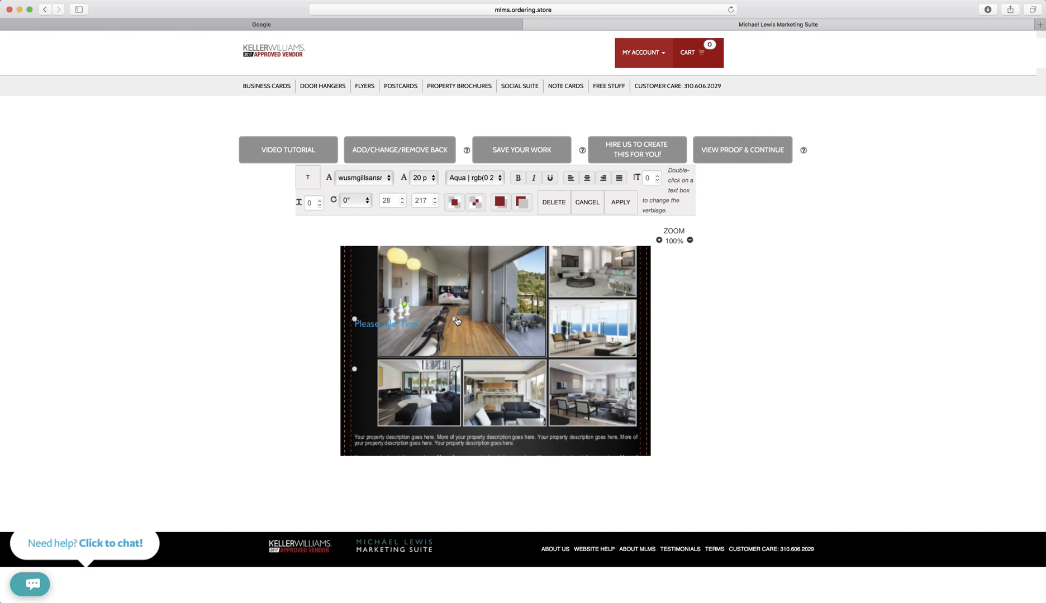
Replace the new box's placeholder with the pasted 'BEAUTIFULLY REMODELED HOME' wording and commit.
double_click(456, 321)
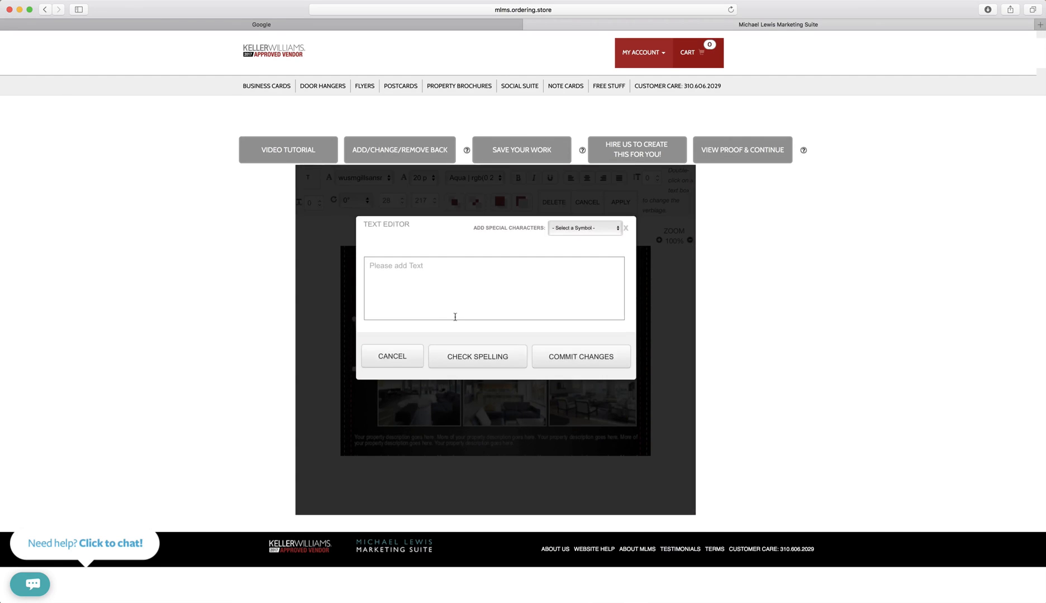
drag(444, 268, 358, 260)
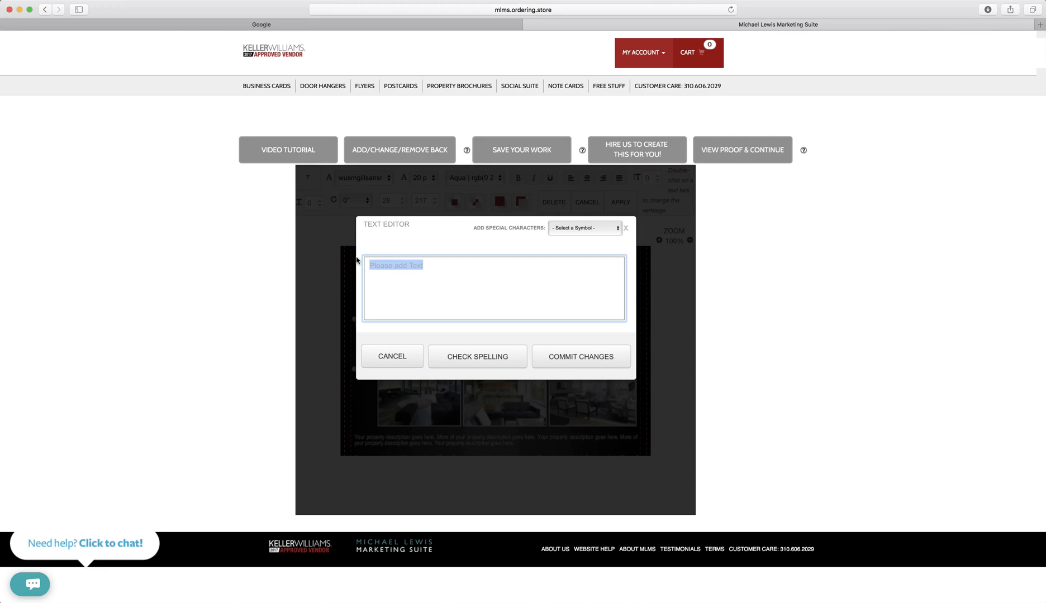
key(super+v)
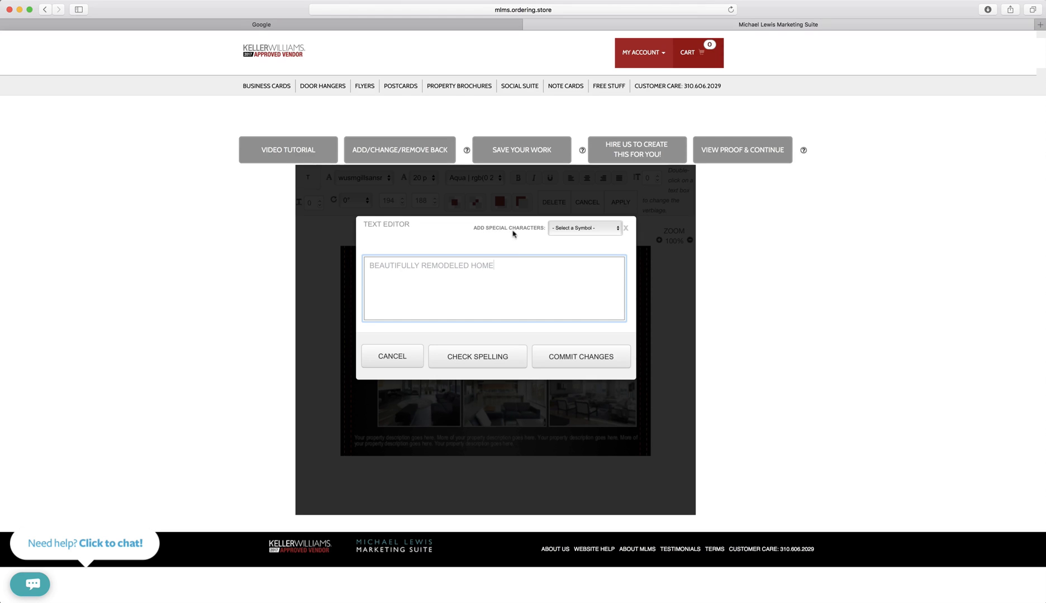
click(577, 228)
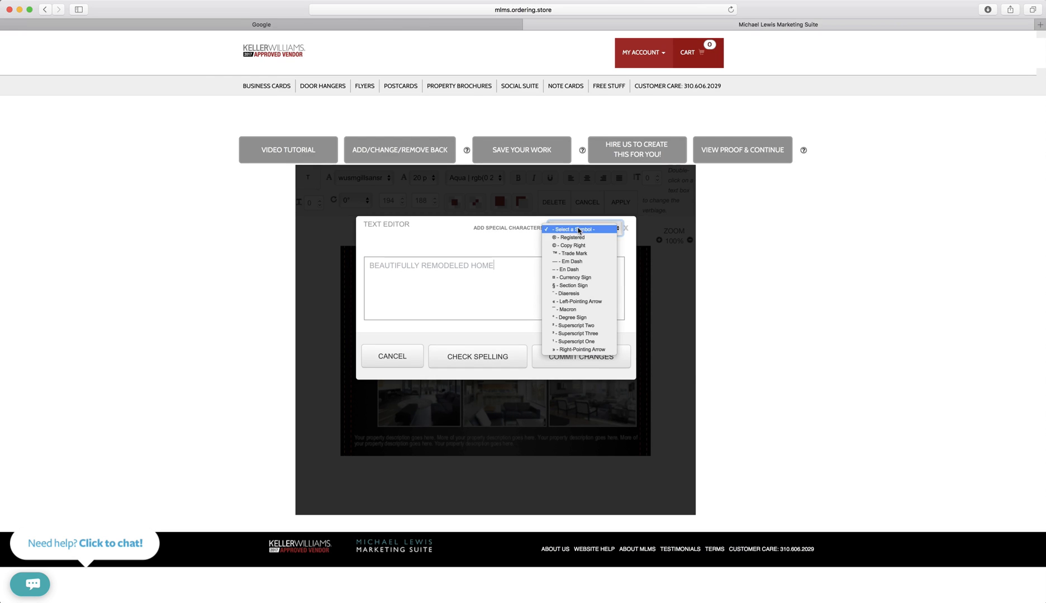
click(589, 239)
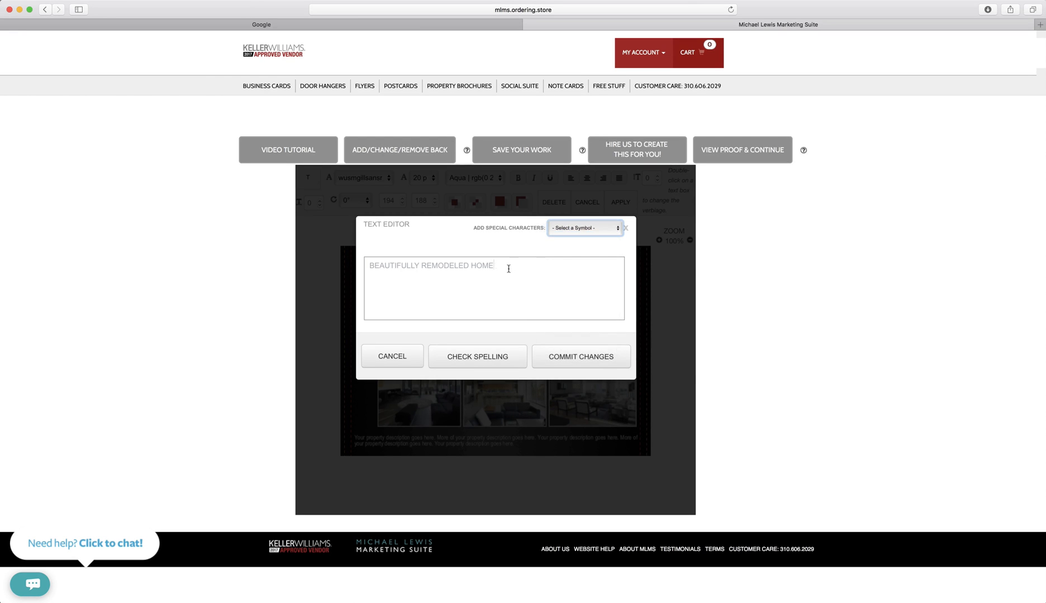
drag(500, 267, 490, 268)
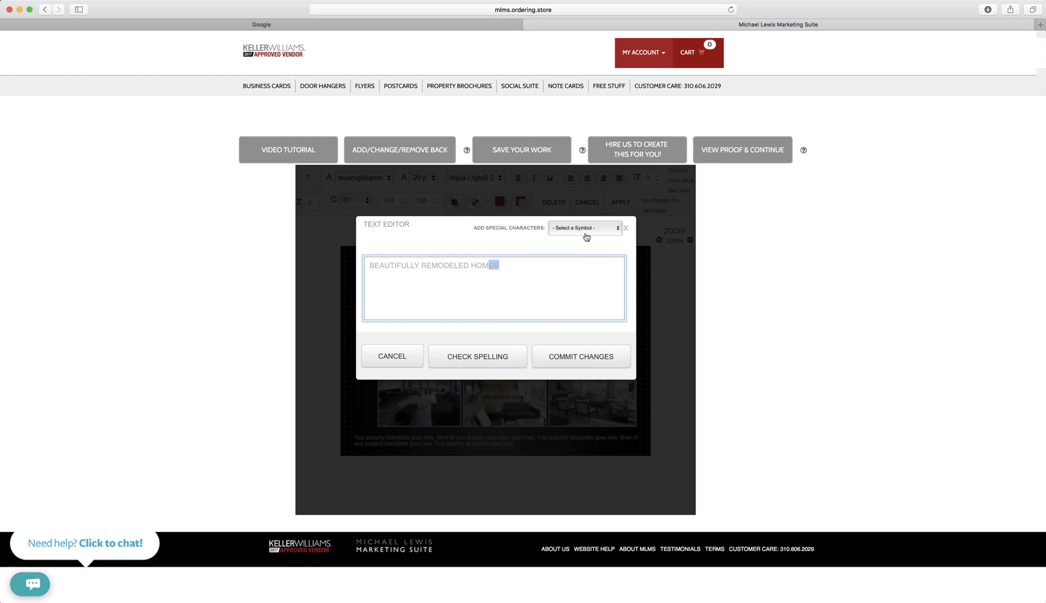
click(586, 229)
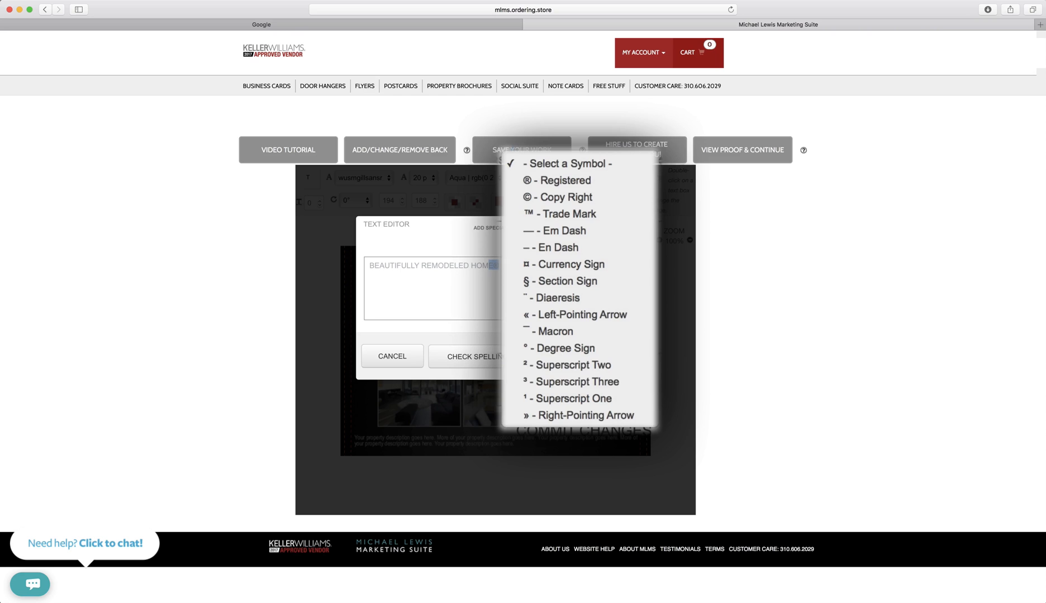
click(565, 360)
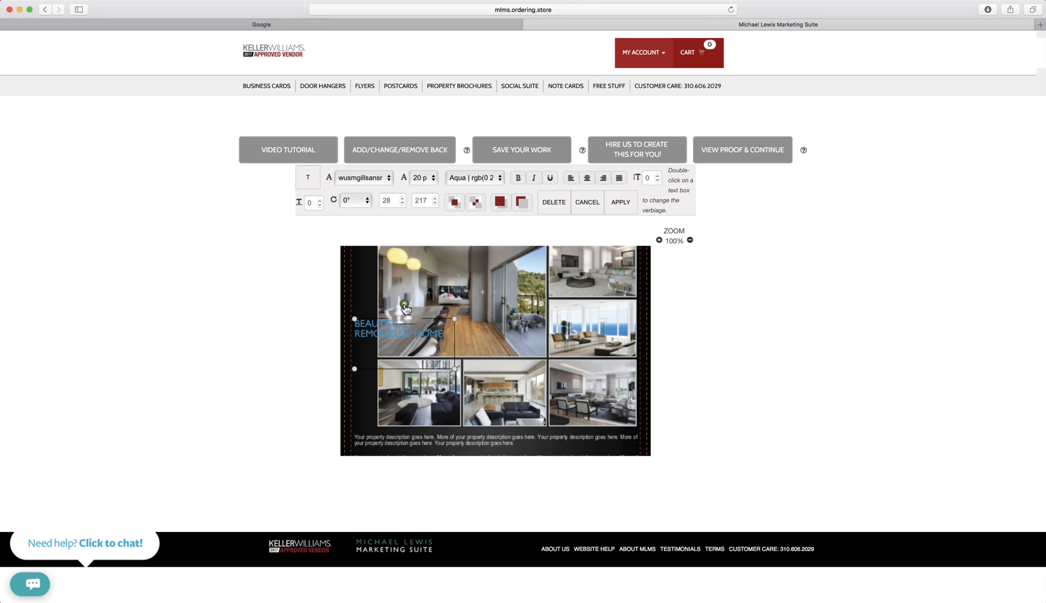
Rotate the headline box to 90° vertical, narrow it, and place it along the flyer's left edge.
drag(405, 306, 365, 347)
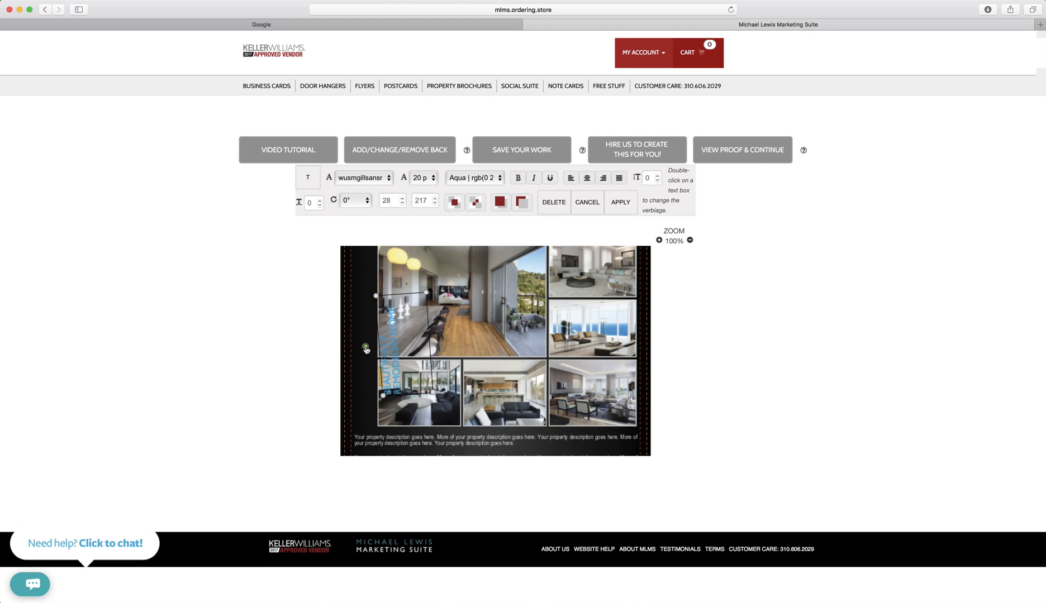
click(354, 202)
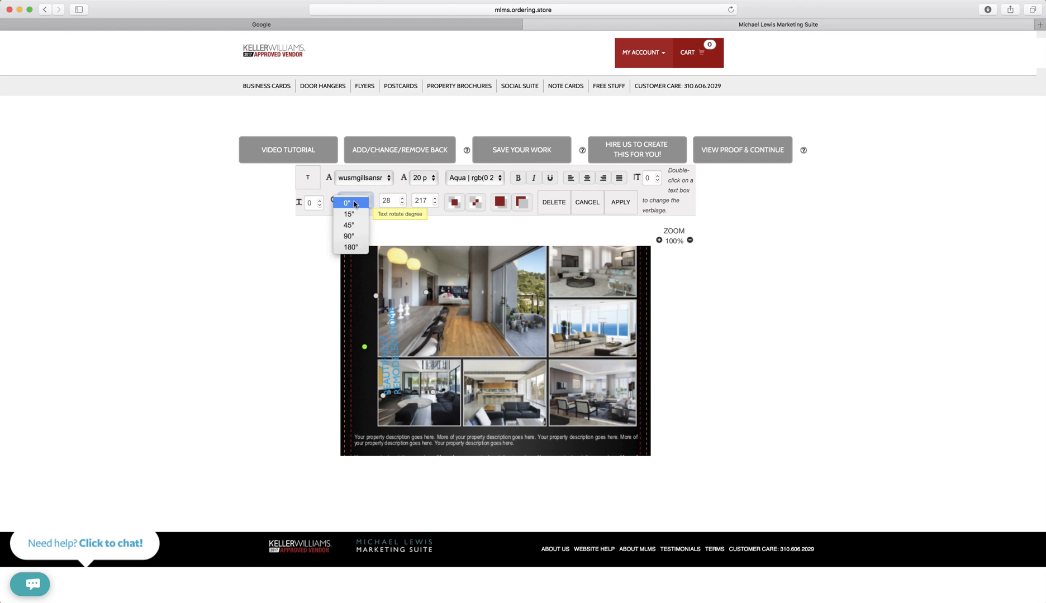
click(350, 235)
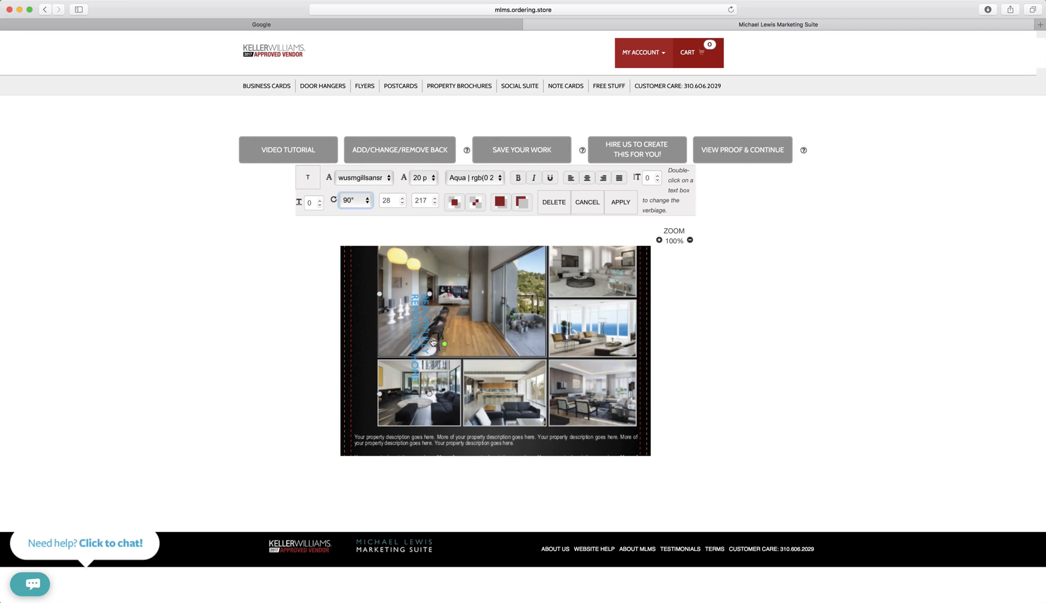
scroll(432, 342, up, 1)
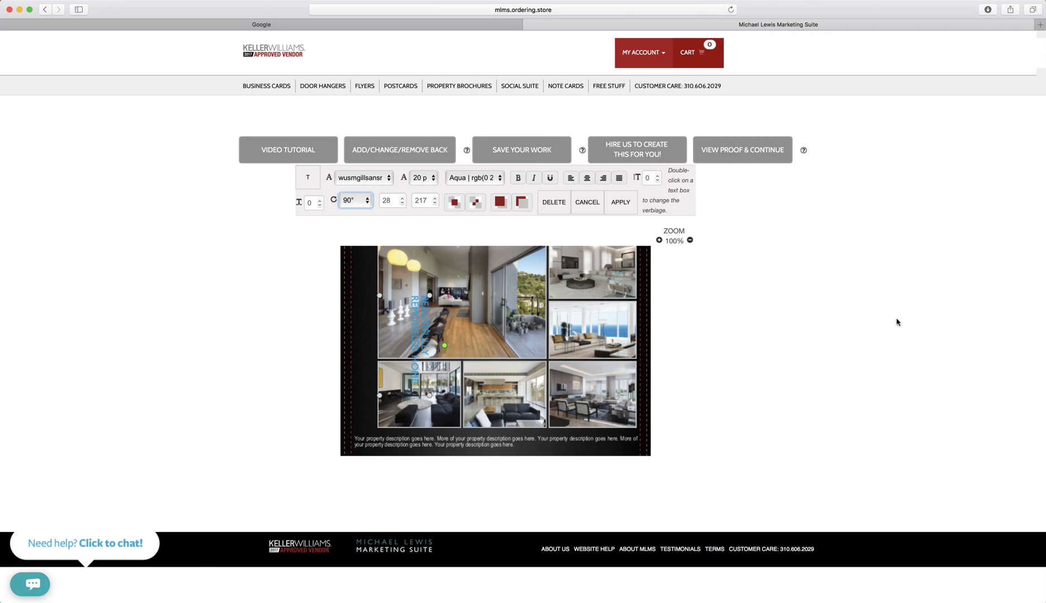
drag(444, 345, 376, 355)
scroll(376, 355, down, 1)
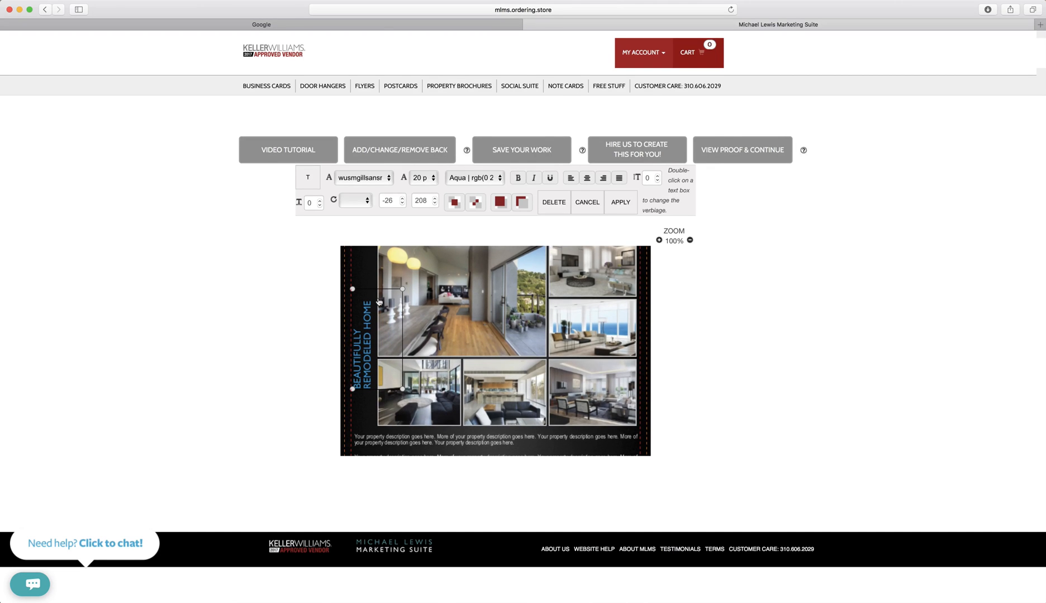
drag(367, 352, 368, 392)
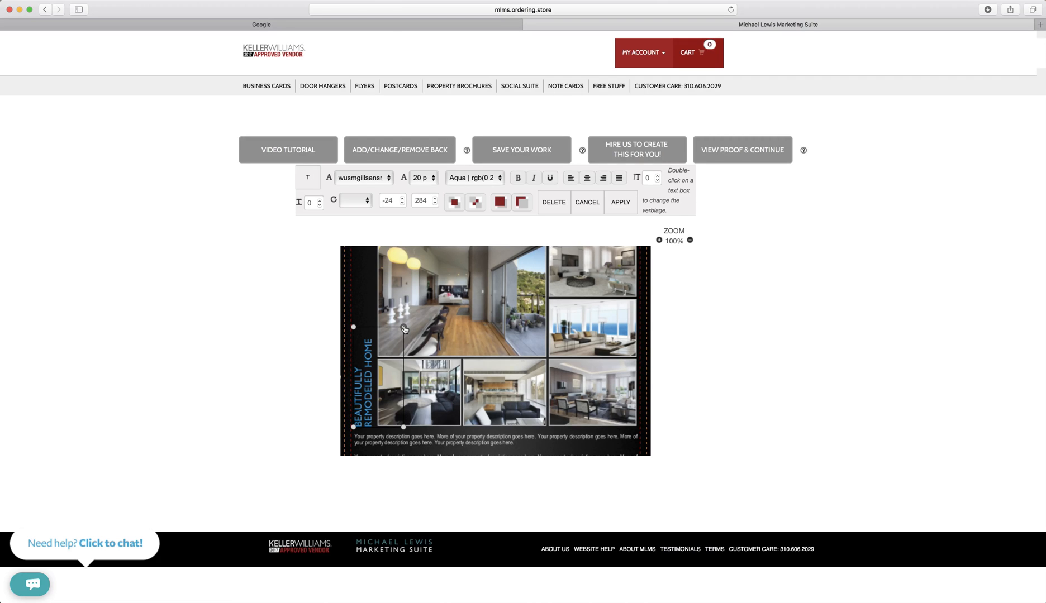
drag(404, 328, 375, 254)
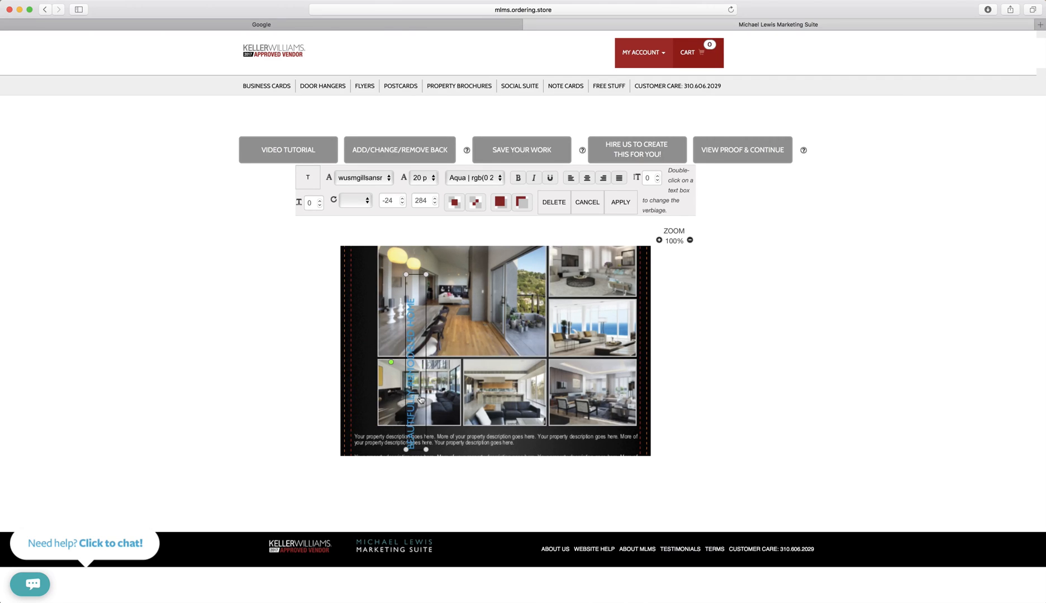
drag(420, 400, 372, 365)
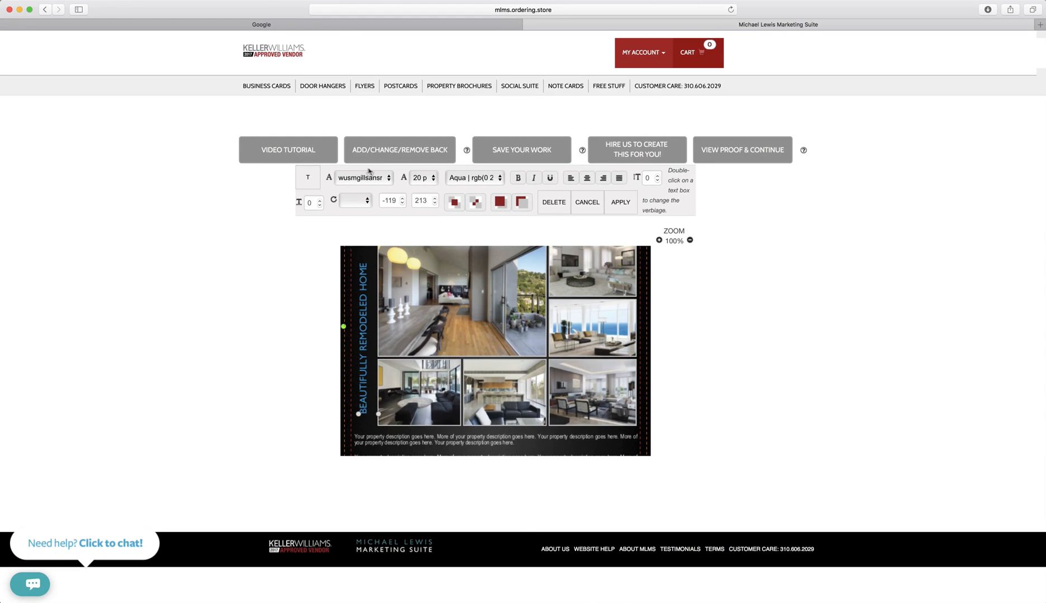
Style the vertical headline in white 22 pt Goudy Old Style and nudge it into place.
click(366, 179)
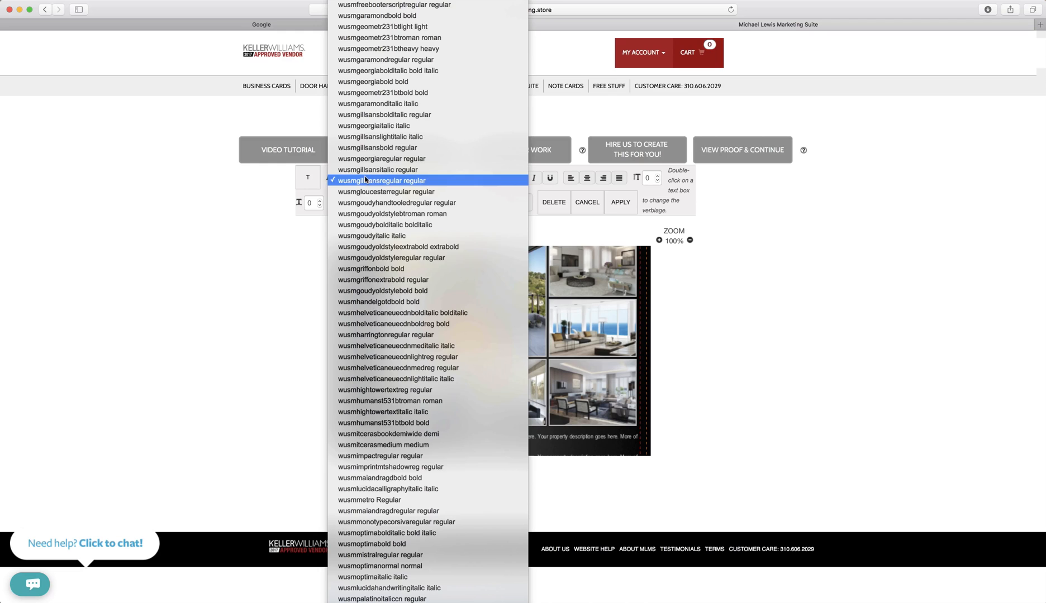
click(388, 259)
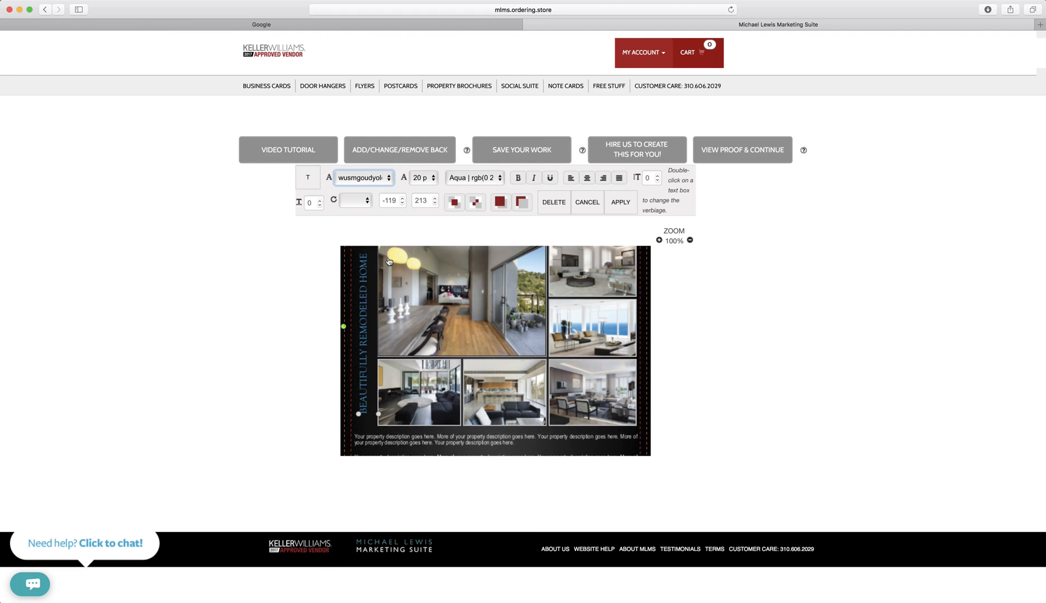
click(423, 179)
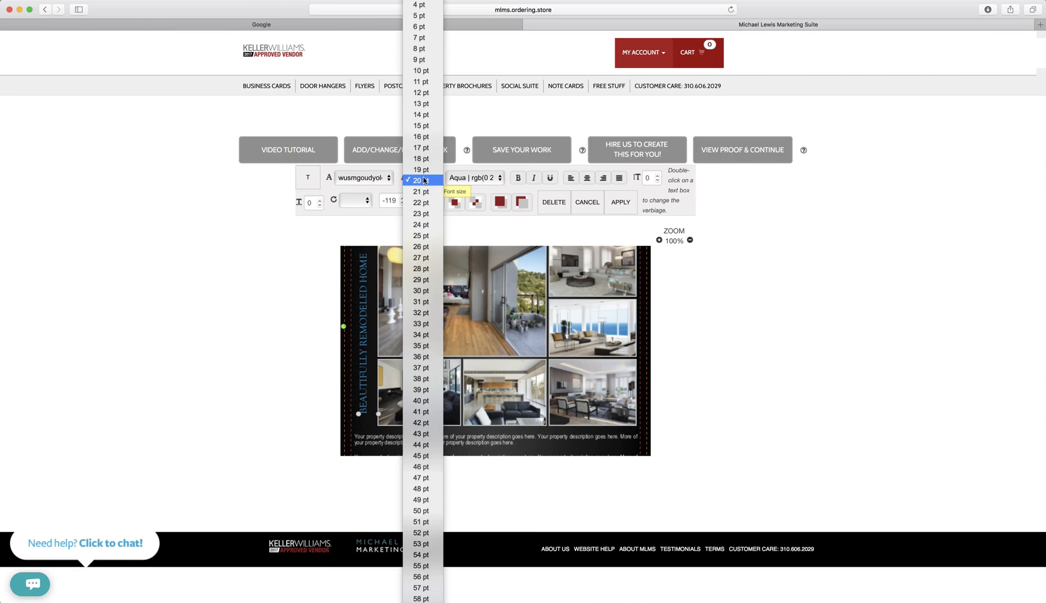
click(422, 203)
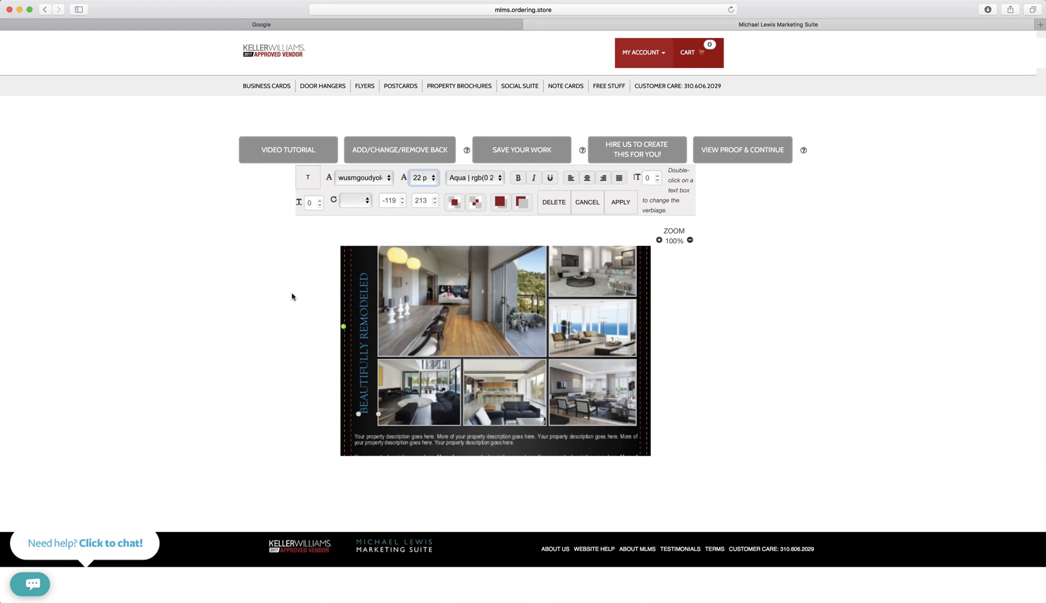
scroll(368, 309, up, 2)
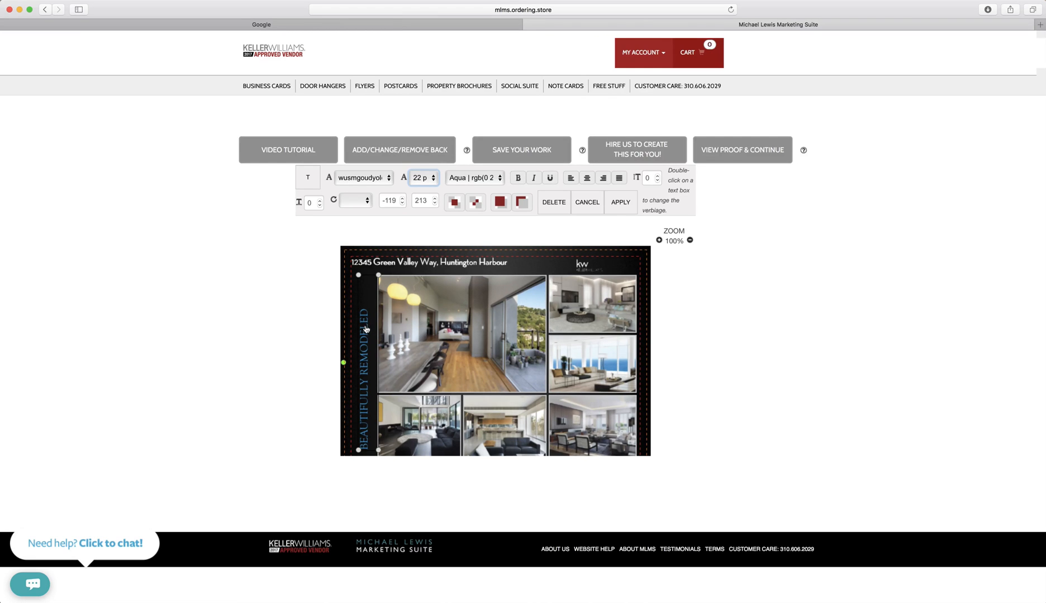
drag(366, 329, 366, 346)
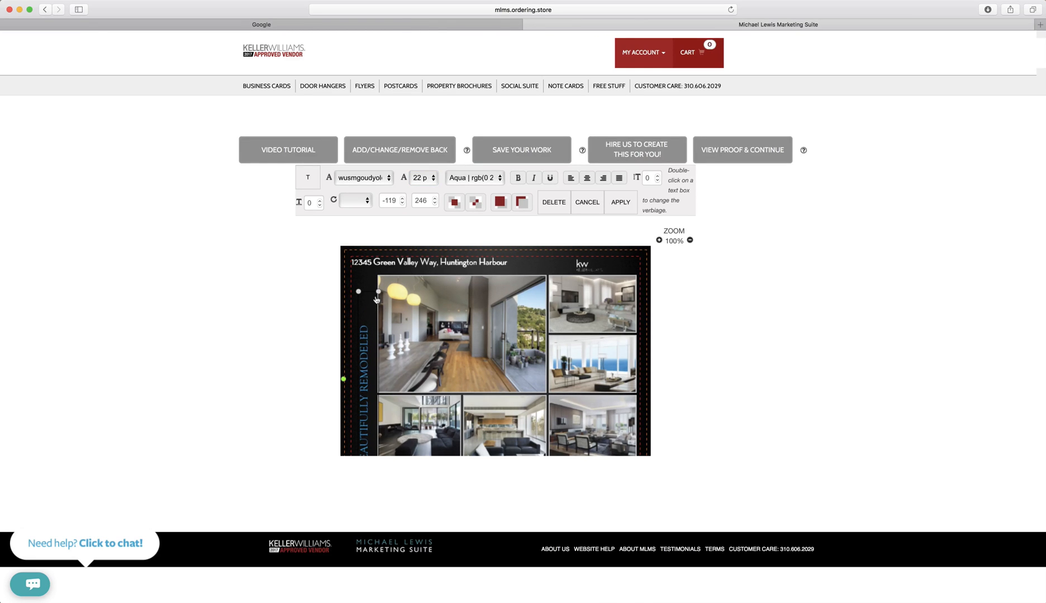
drag(378, 293, 375, 277)
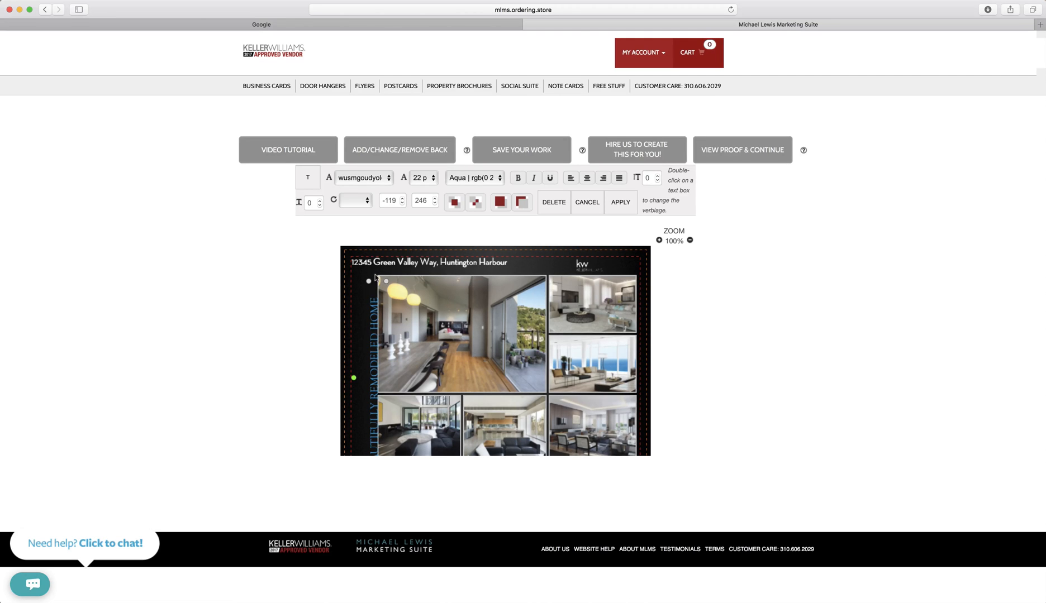
drag(375, 336, 364, 323)
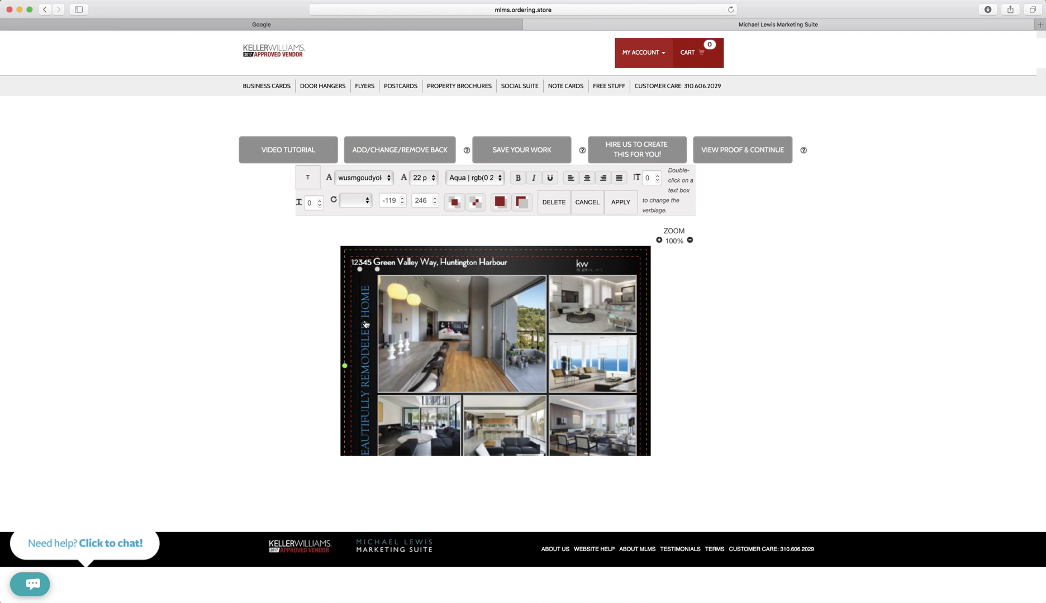
click(472, 177)
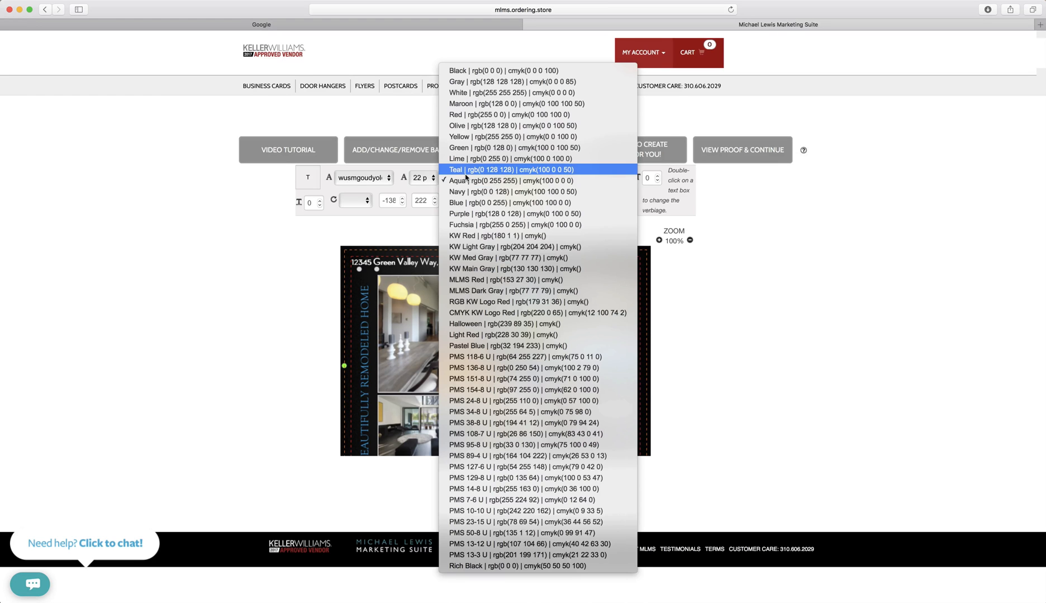
click(488, 93)
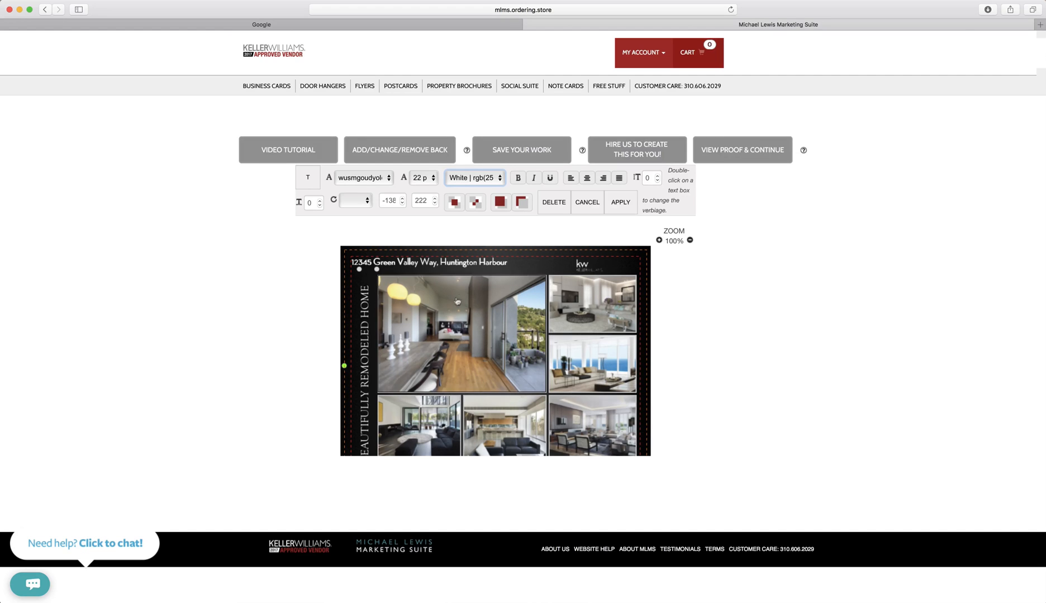
Delete the top address line, then move the headline right and up onto the photo.
click(464, 264)
click(553, 203)
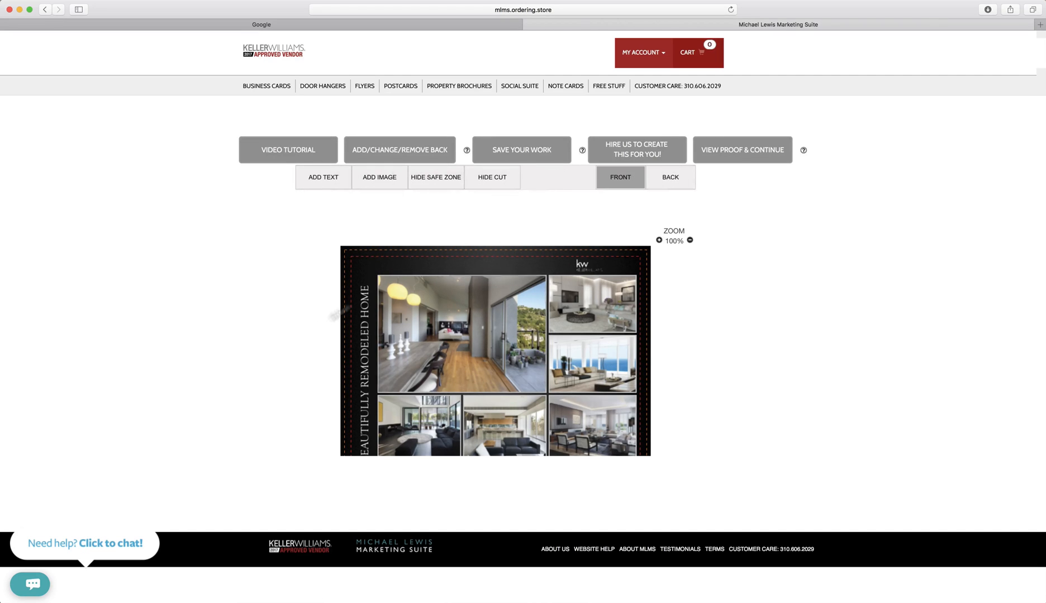
click(365, 388)
drag(365, 388, 467, 348)
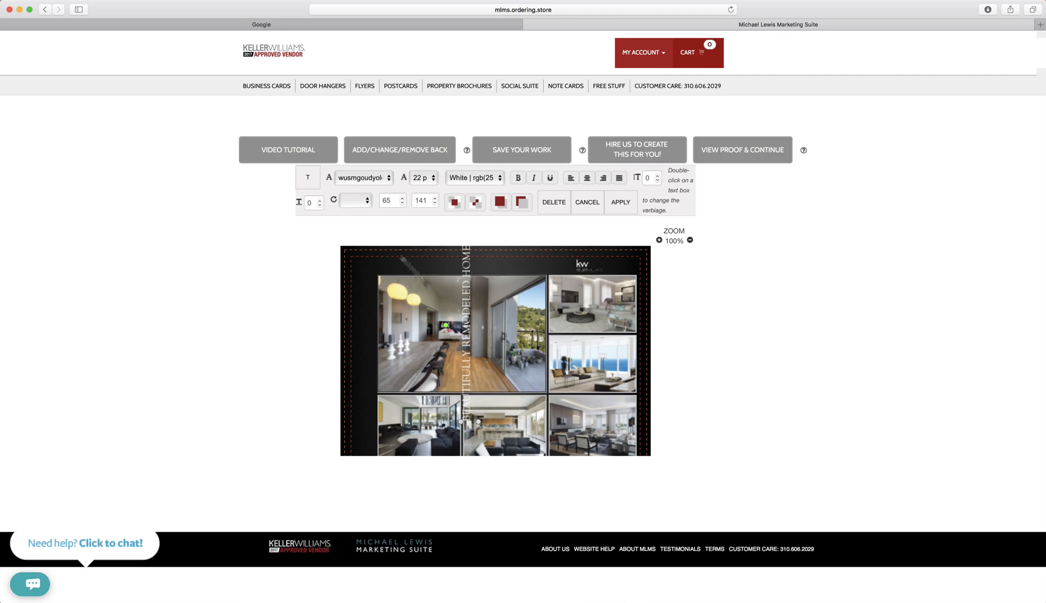
click(350, 201)
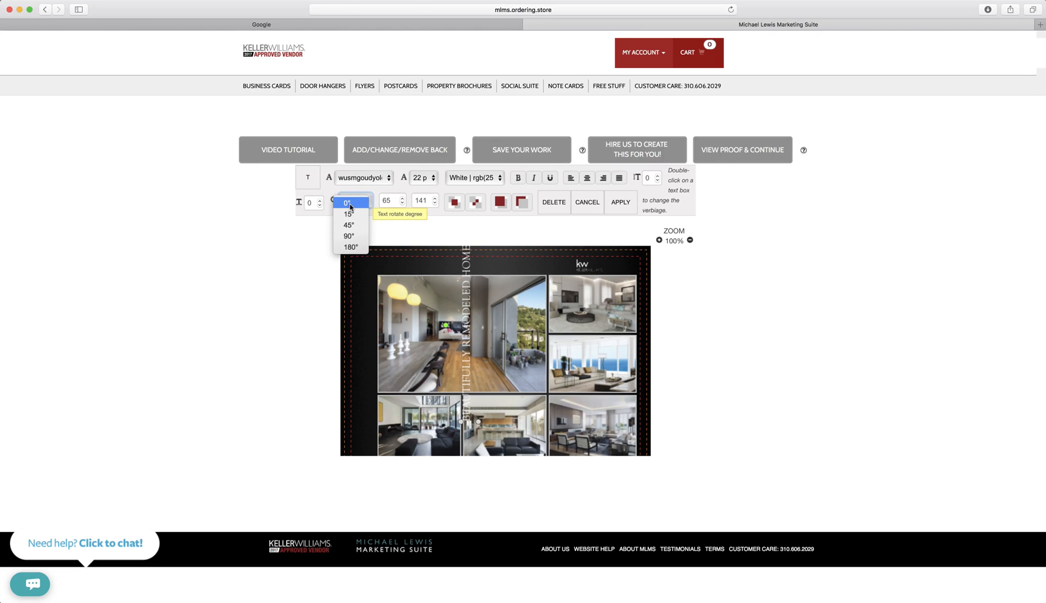
Turn the headline horizontal at 0° along the top edge and apply bold, italic and underline.
click(347, 203)
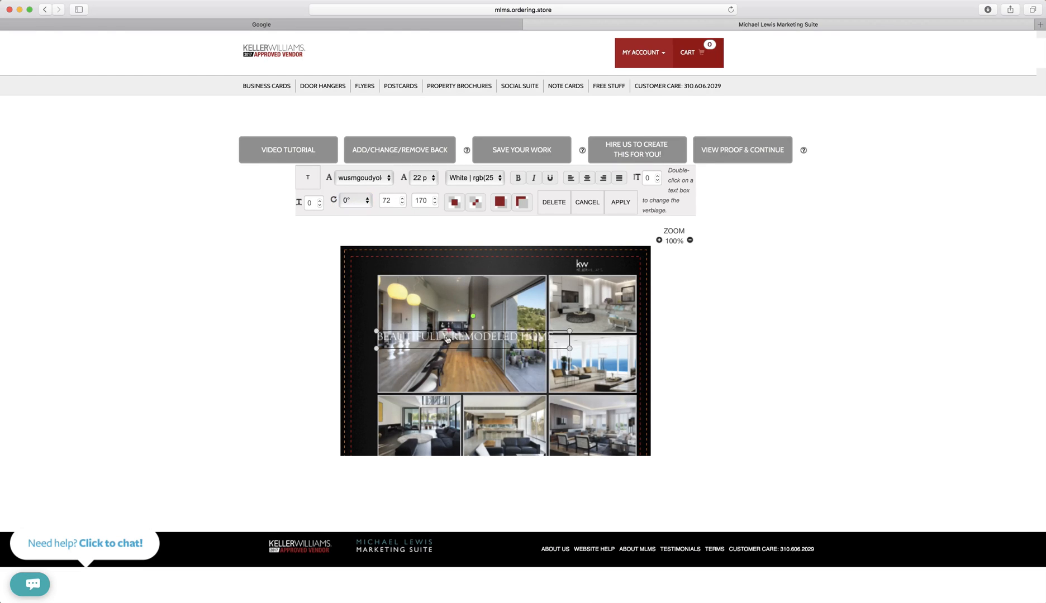
drag(447, 338, 427, 269)
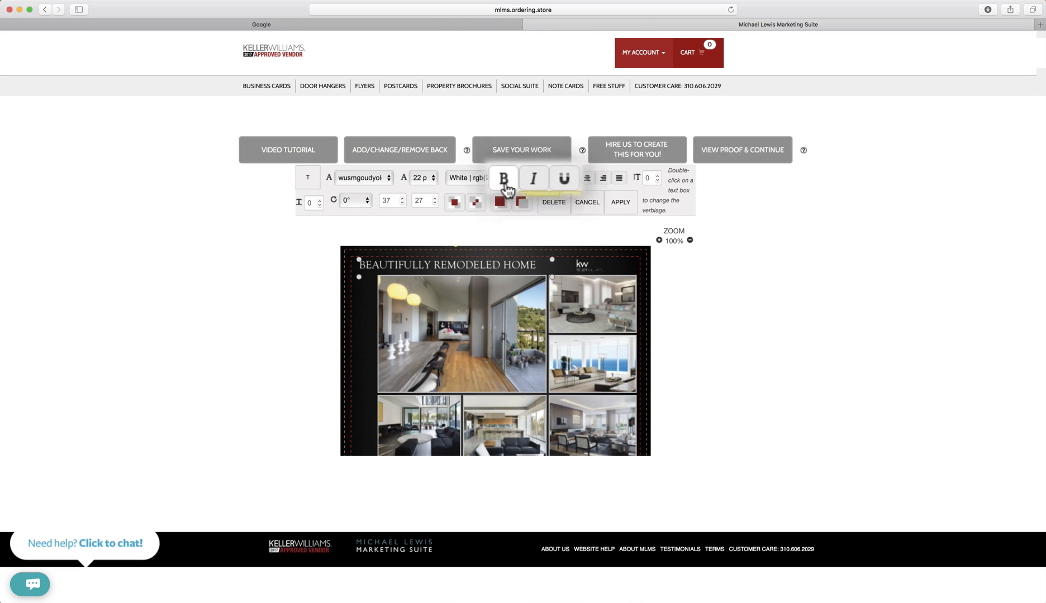
click(518, 178)
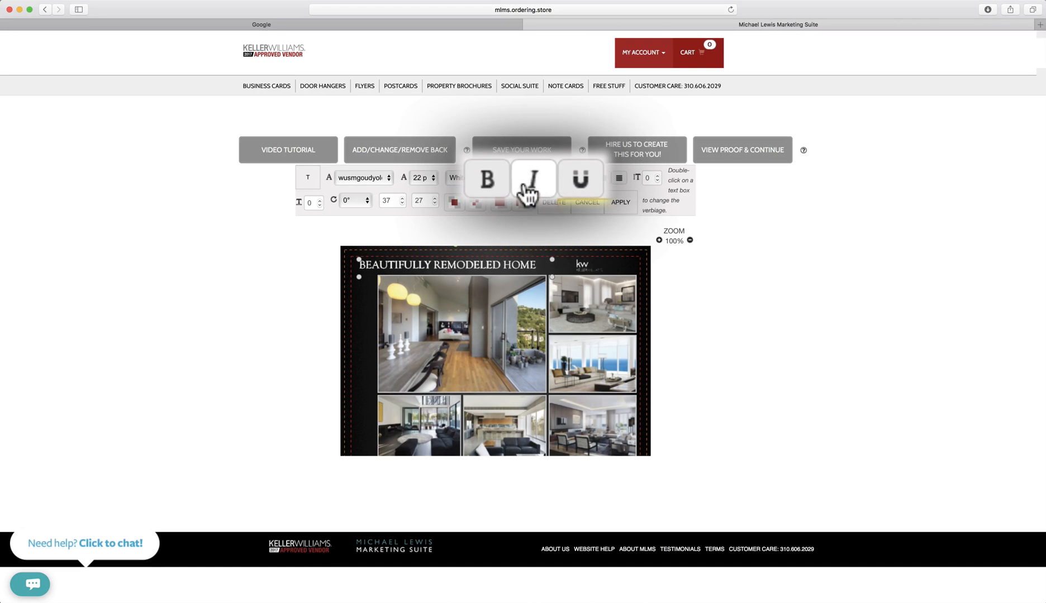
click(528, 190)
click(549, 177)
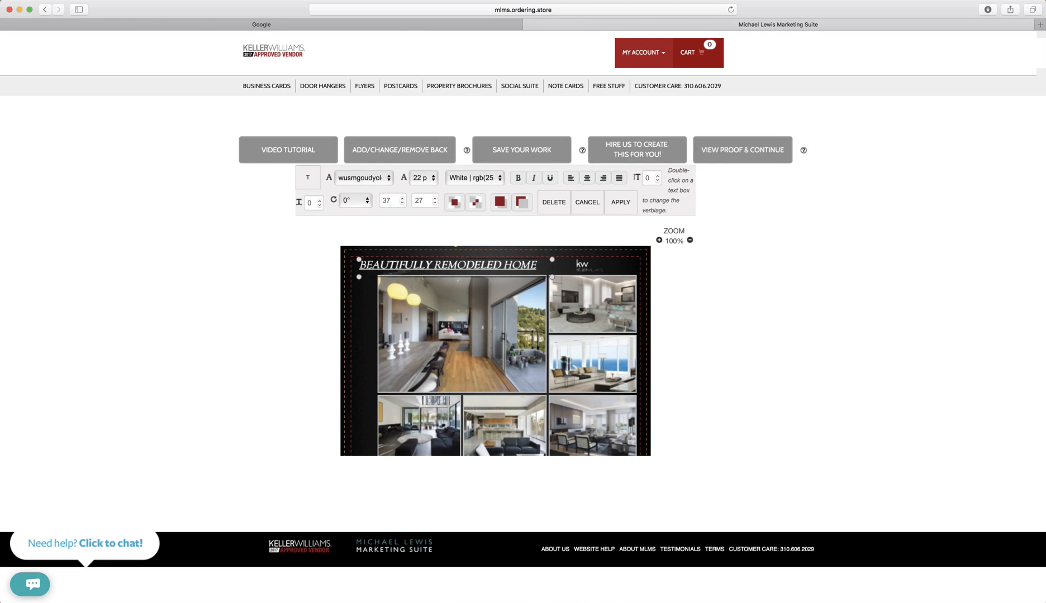
drag(579, 278, 579, 275)
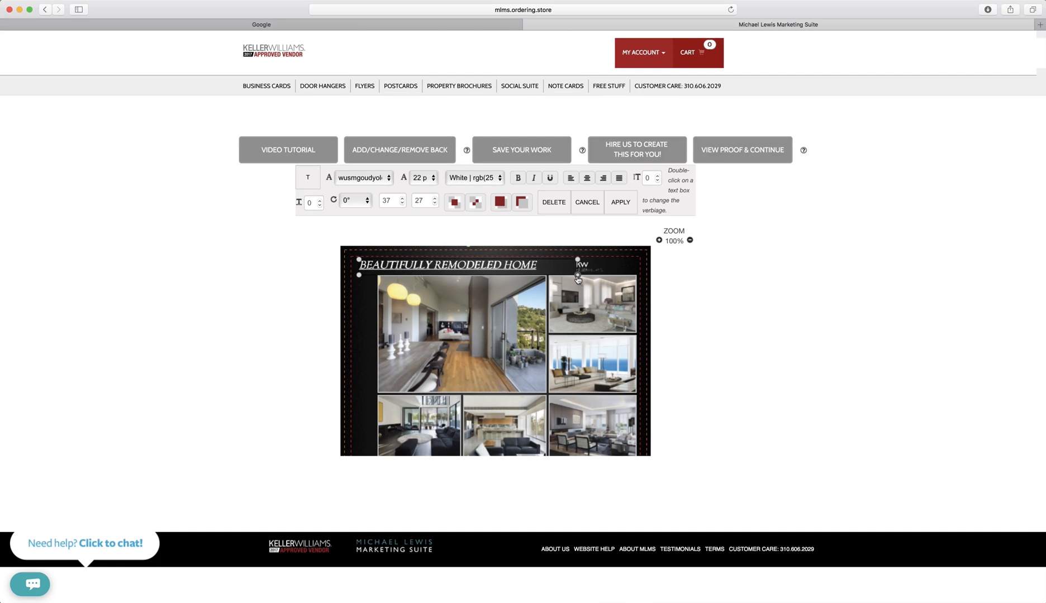
Try center and right alignment, finishing with the headline left-aligned.
click(587, 179)
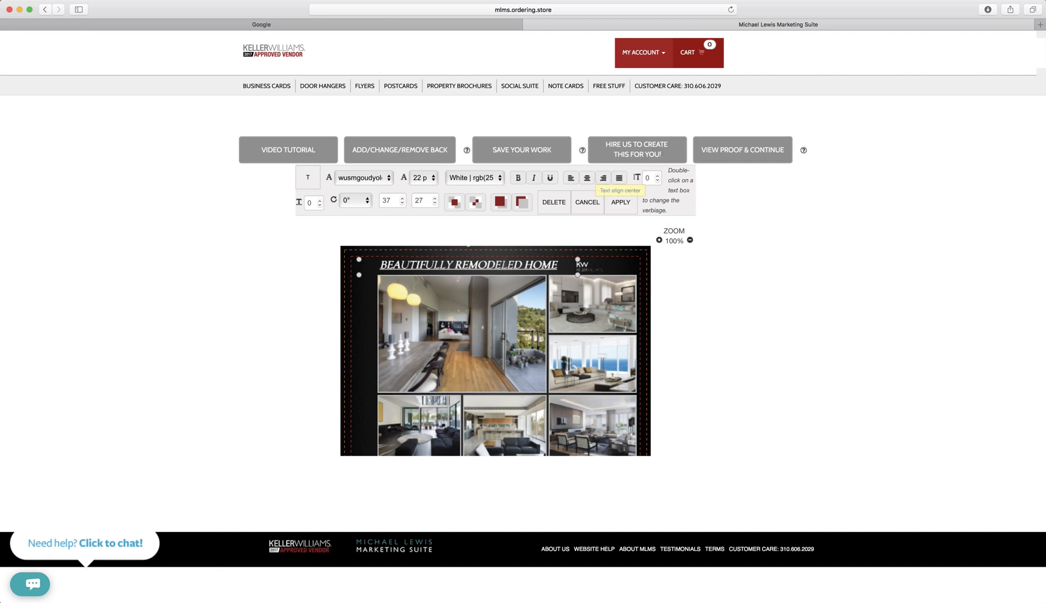
click(602, 179)
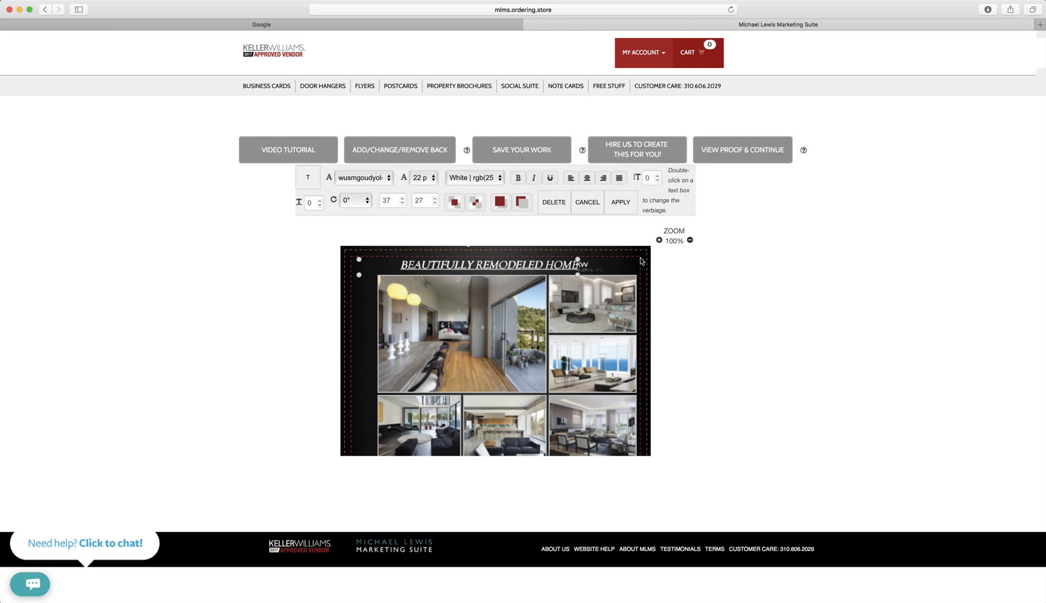
click(571, 179)
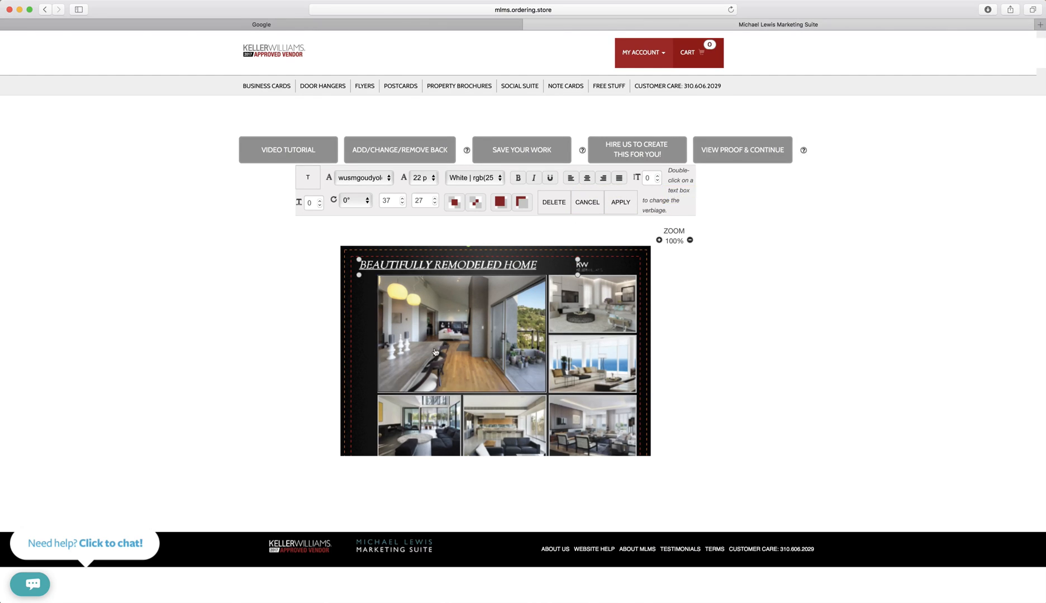
Raise the property description paragraph's line spacing from 0 to 4.
scroll(433, 363, down, 5)
click(428, 372)
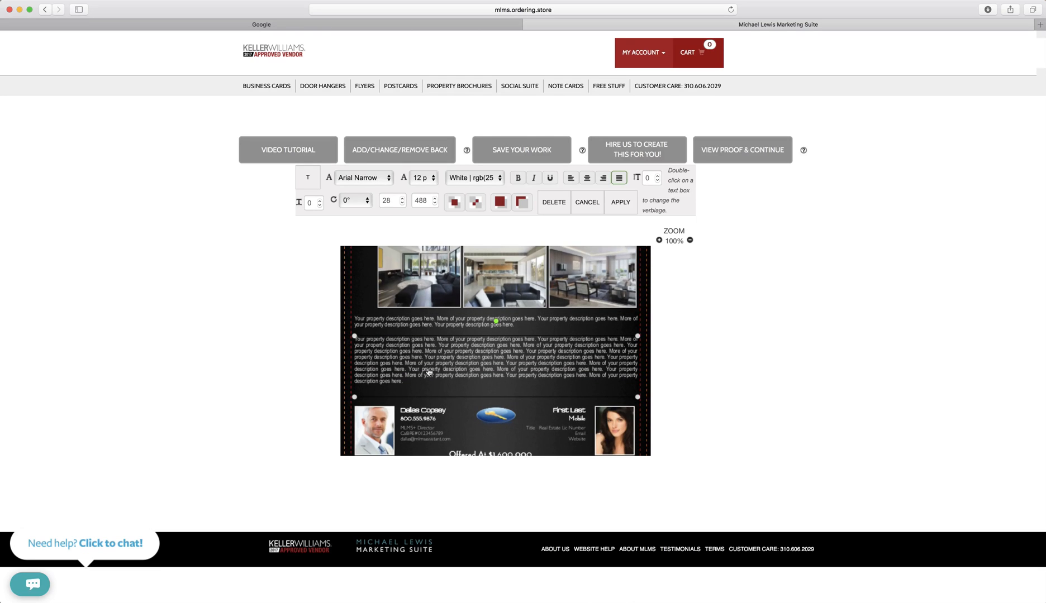
click(657, 177)
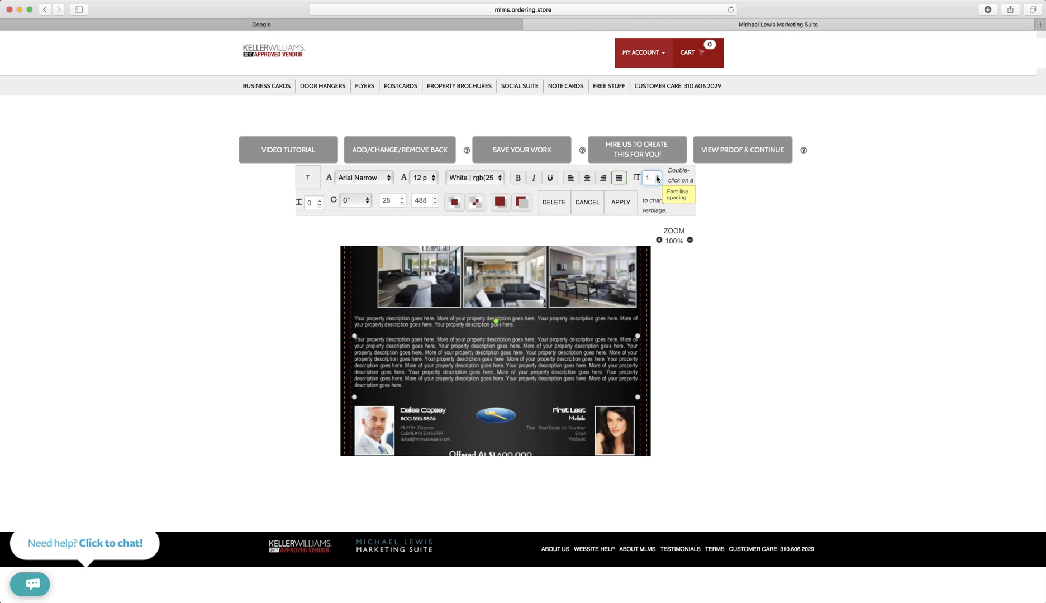
click(657, 178)
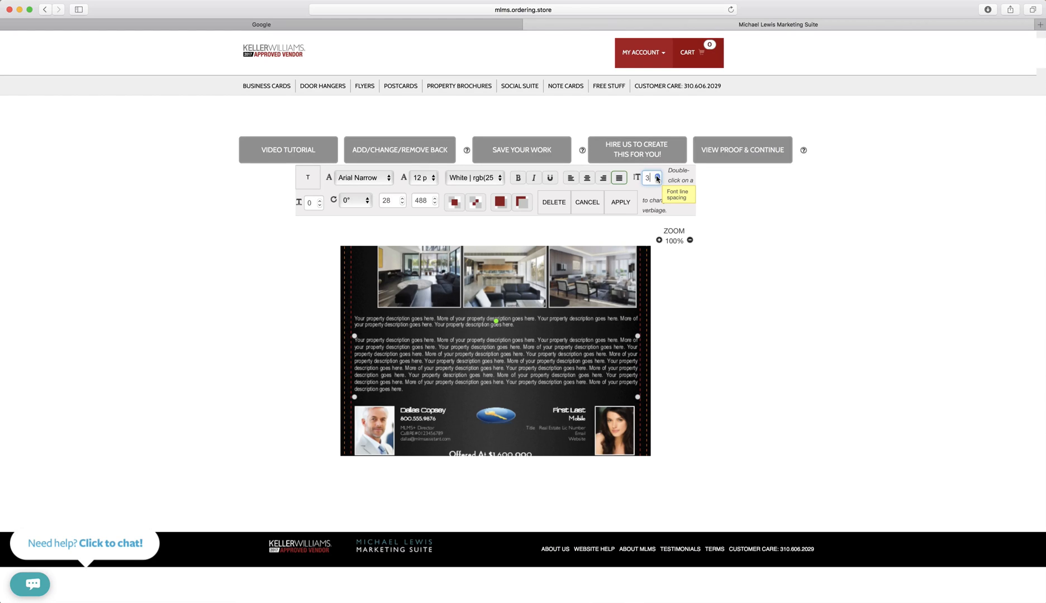
click(657, 177)
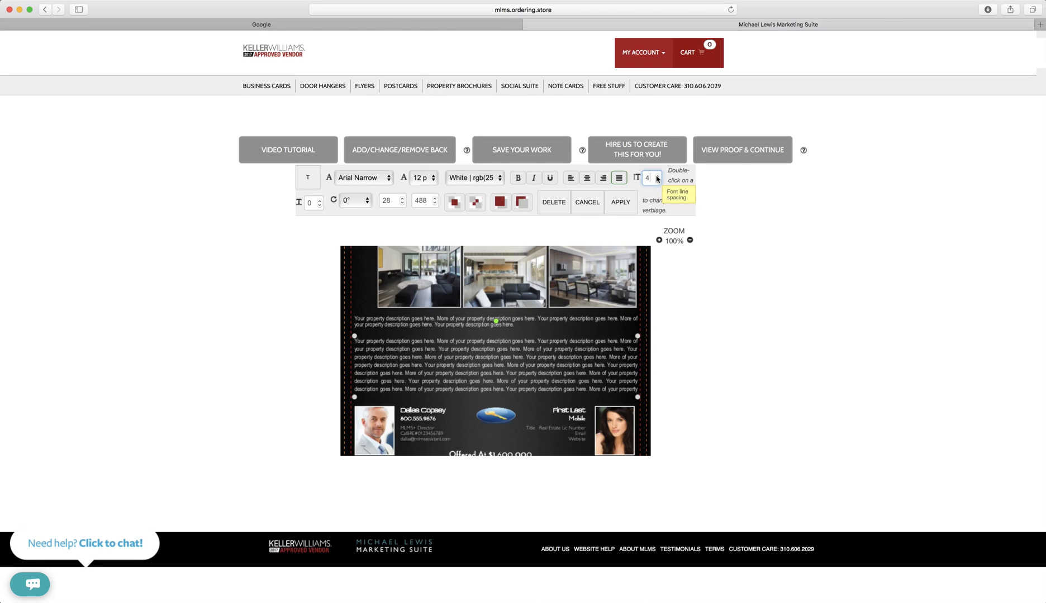
scroll(466, 272, up, 5)
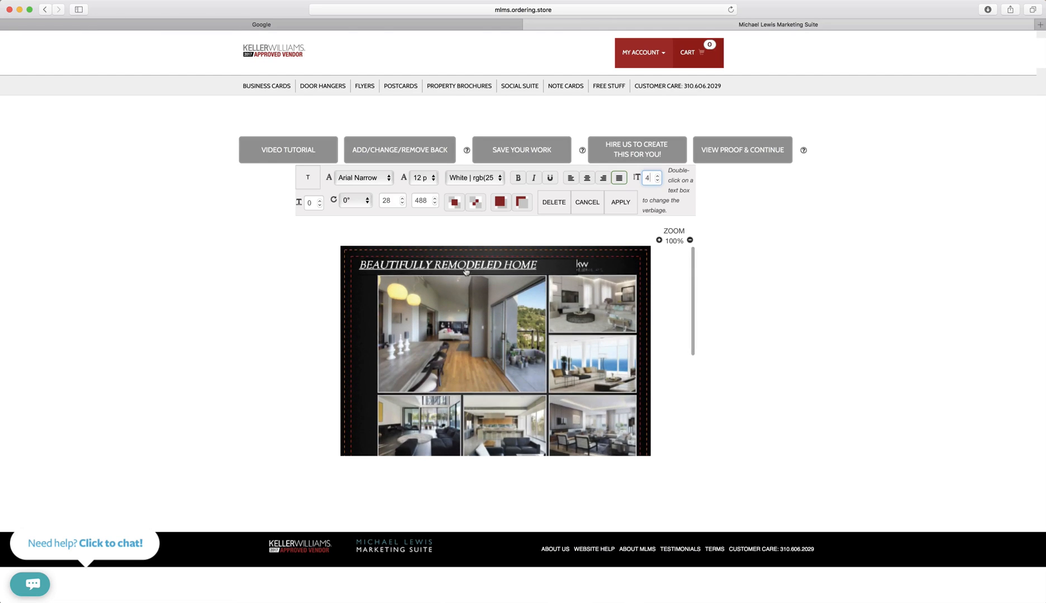
Delete 'REMODELED ' from the headline so it reads 'BEAUTIFULLY HOME', and commit.
double_click(466, 271)
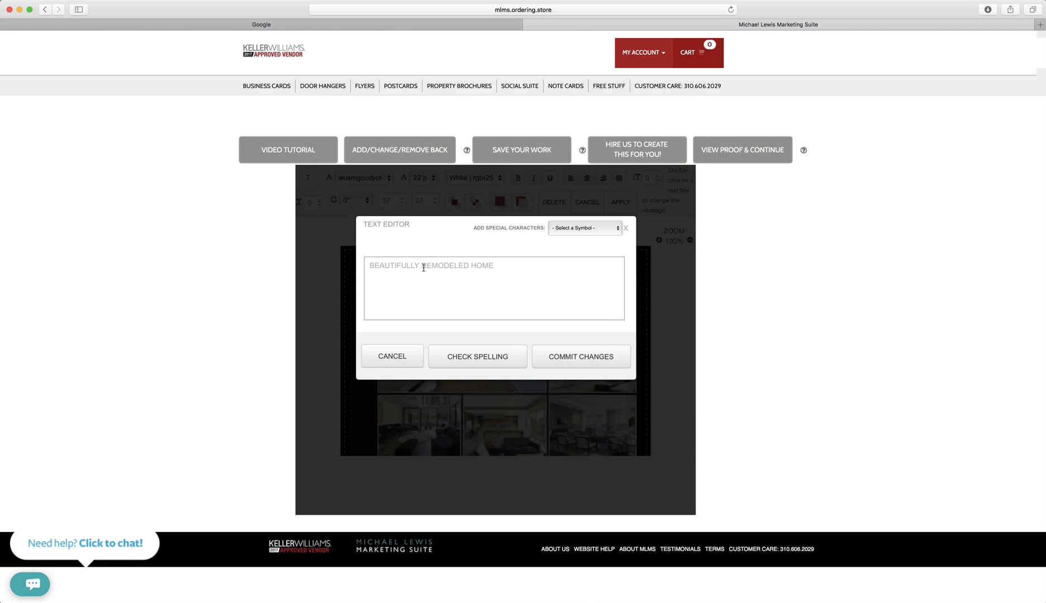
drag(423, 268, 464, 269)
key(BackSpace)
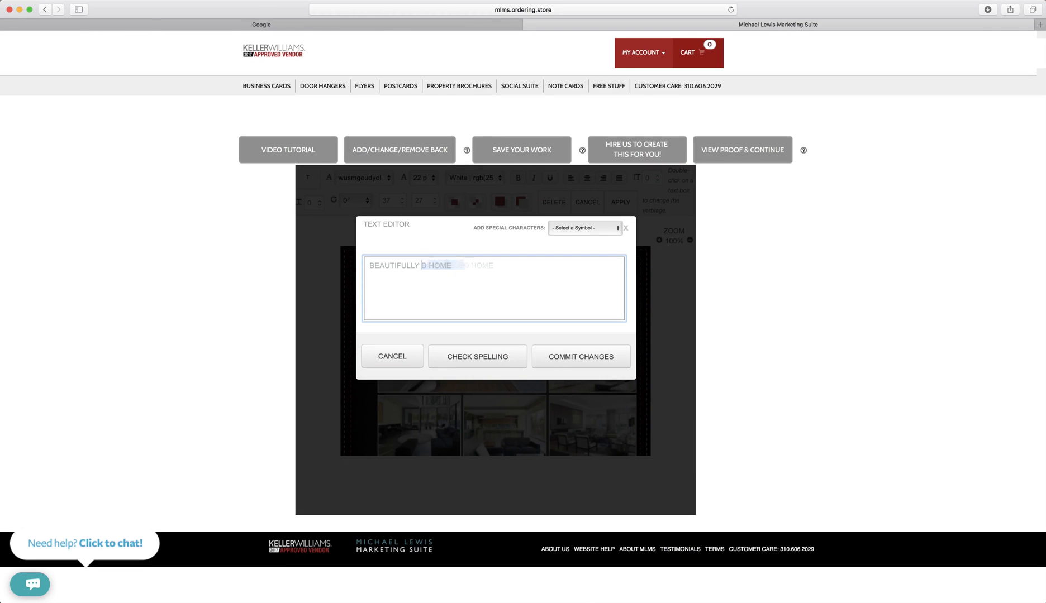
key(Right)
key(BackSpace)
key(BackSpace)
click(563, 353)
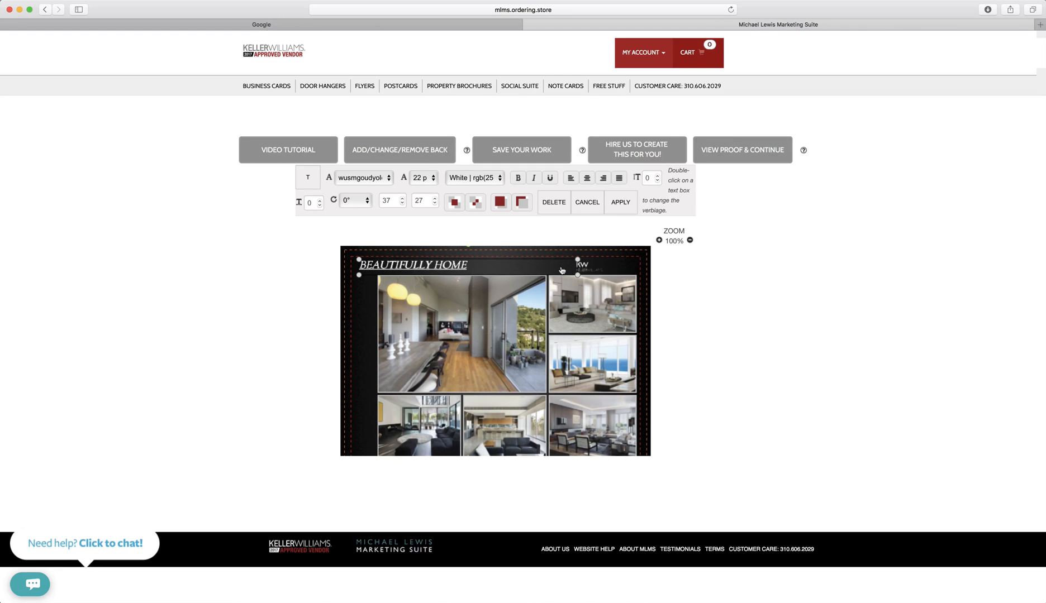
Increase the 'BEAUTIFULLY HOME' headline's letter spacing one step at a time up to 6.
click(320, 203)
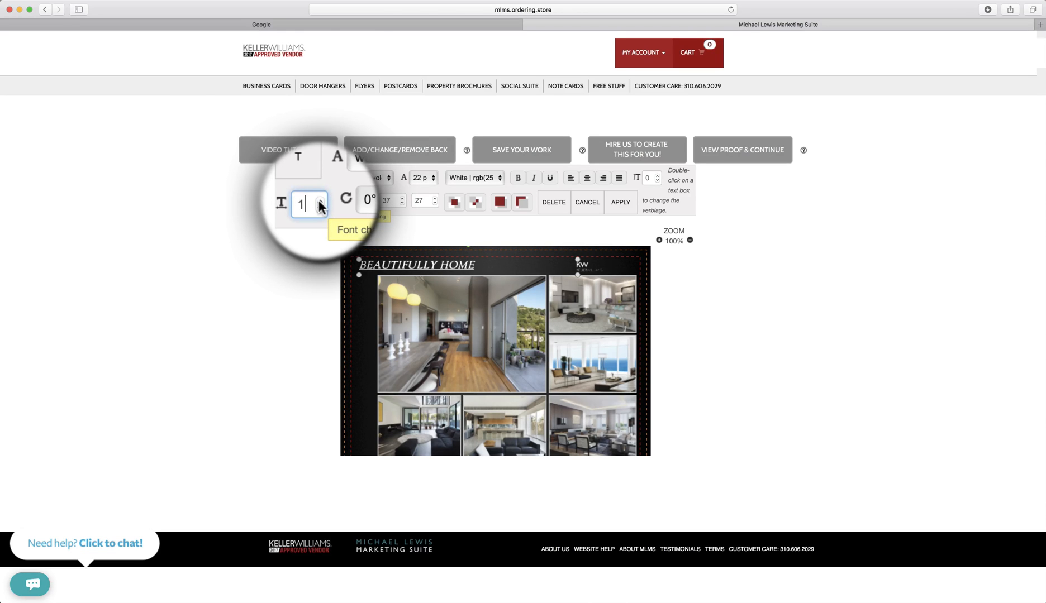
click(319, 203)
click(319, 203)
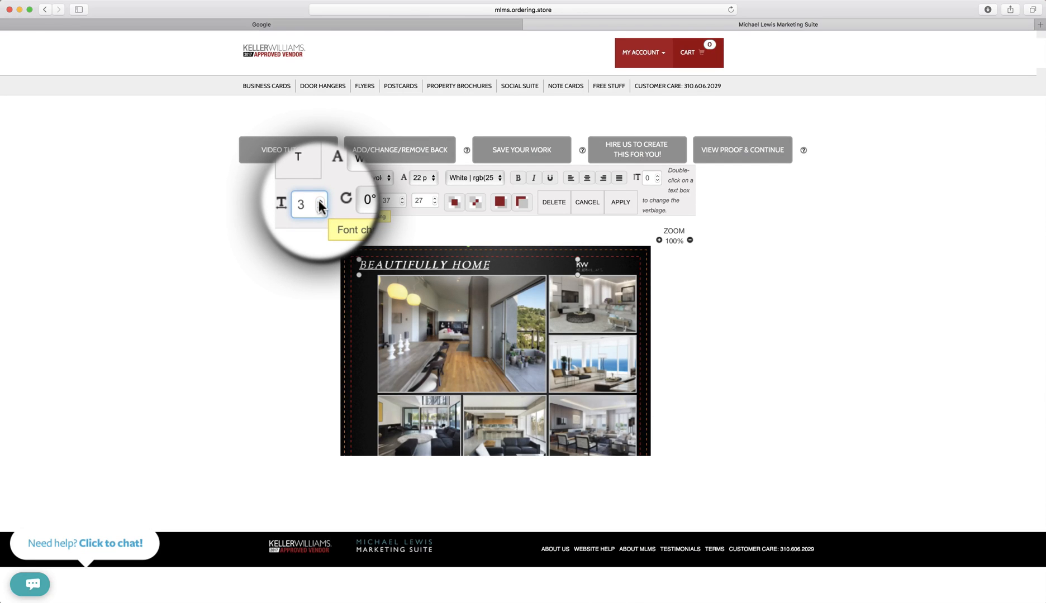
click(320, 203)
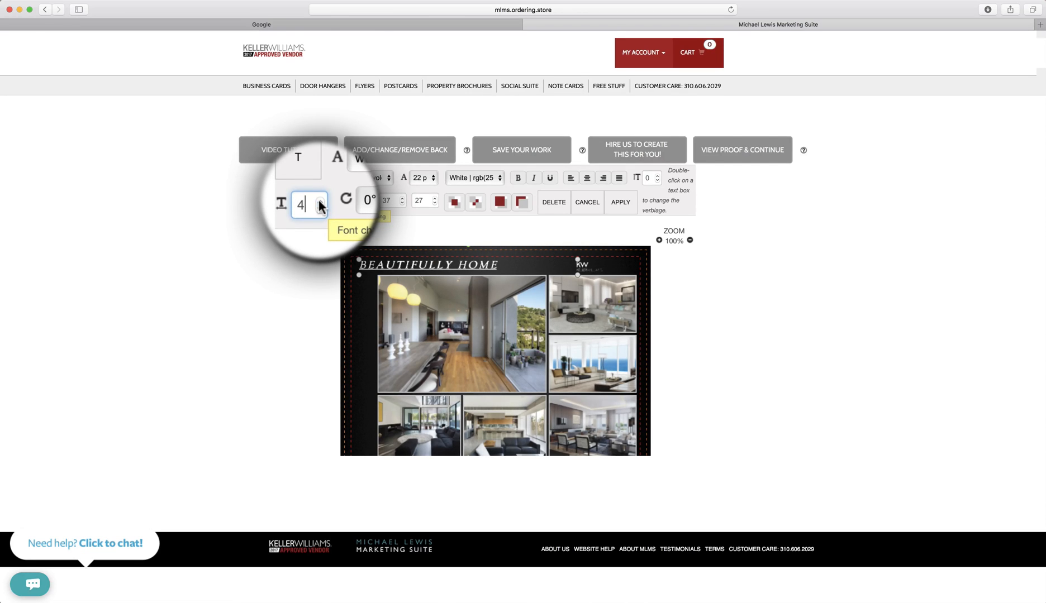
click(320, 204)
click(319, 203)
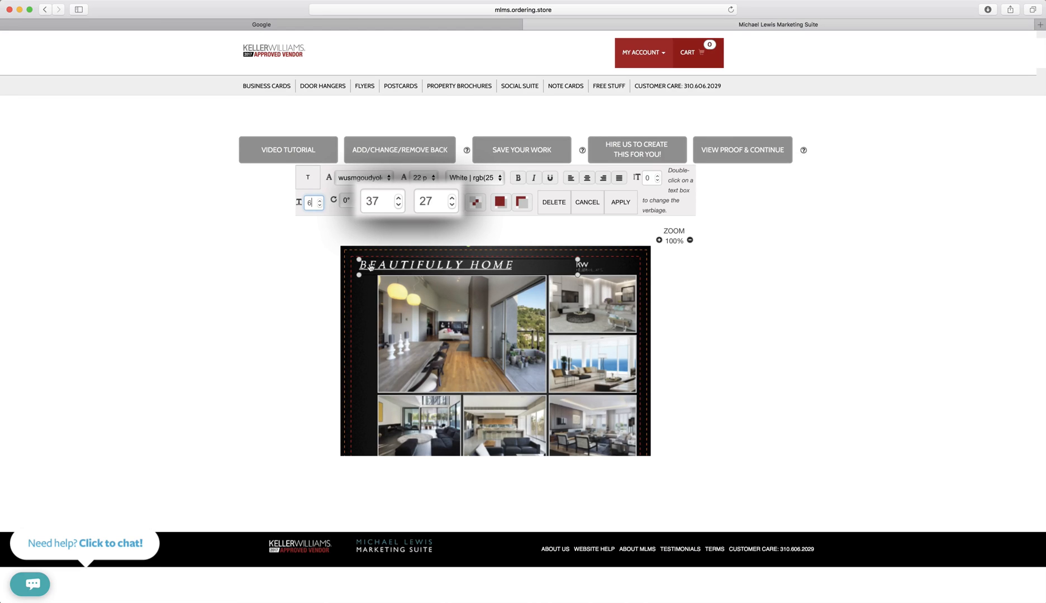
Shift the headline around the top band, then drag it down to position 94, 255 over the main photo.
drag(361, 263, 352, 254)
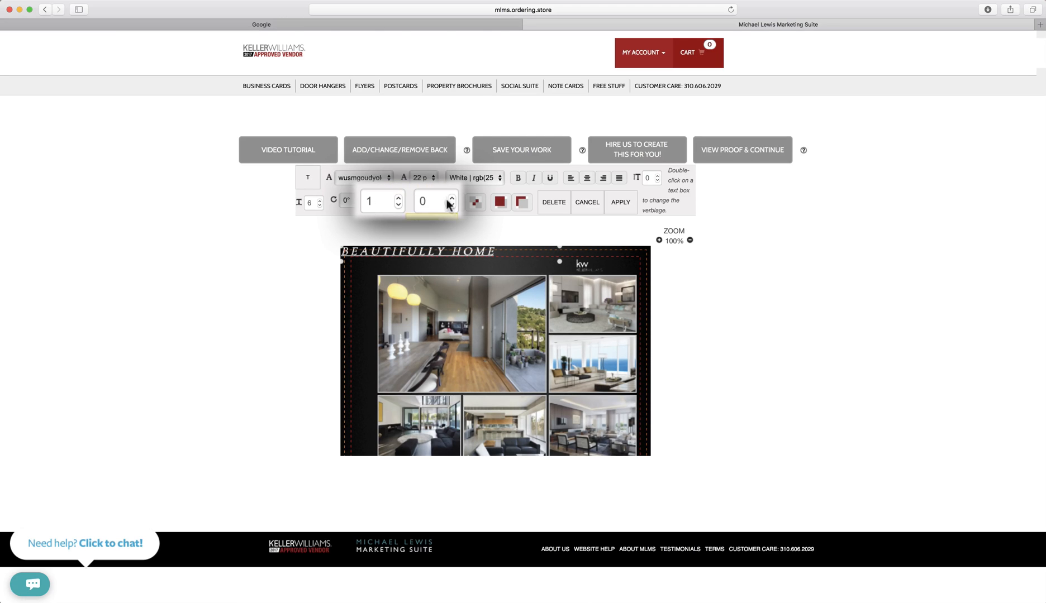
click(398, 205)
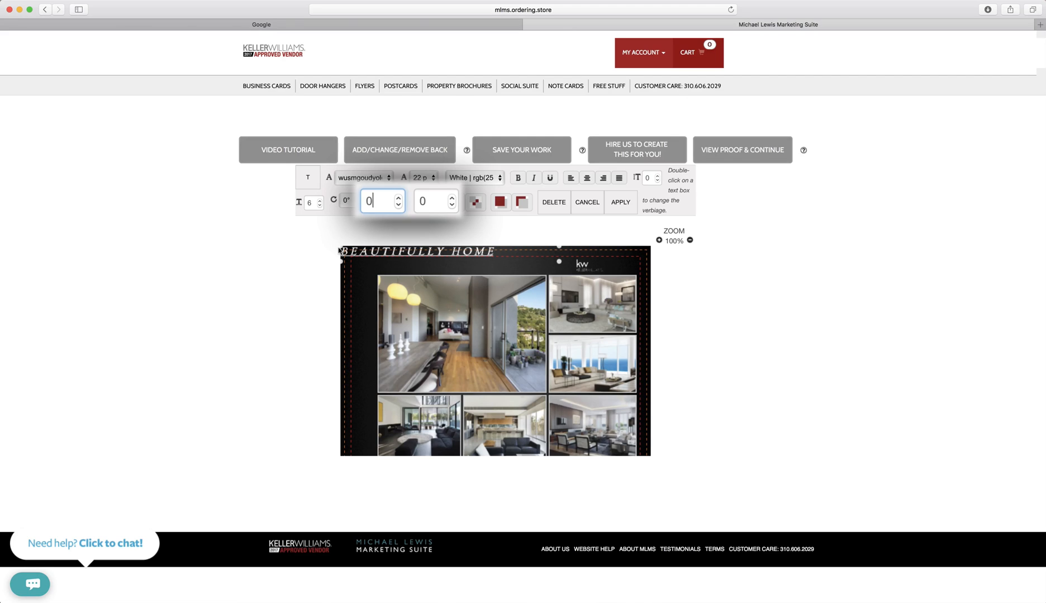
drag(372, 255, 373, 272)
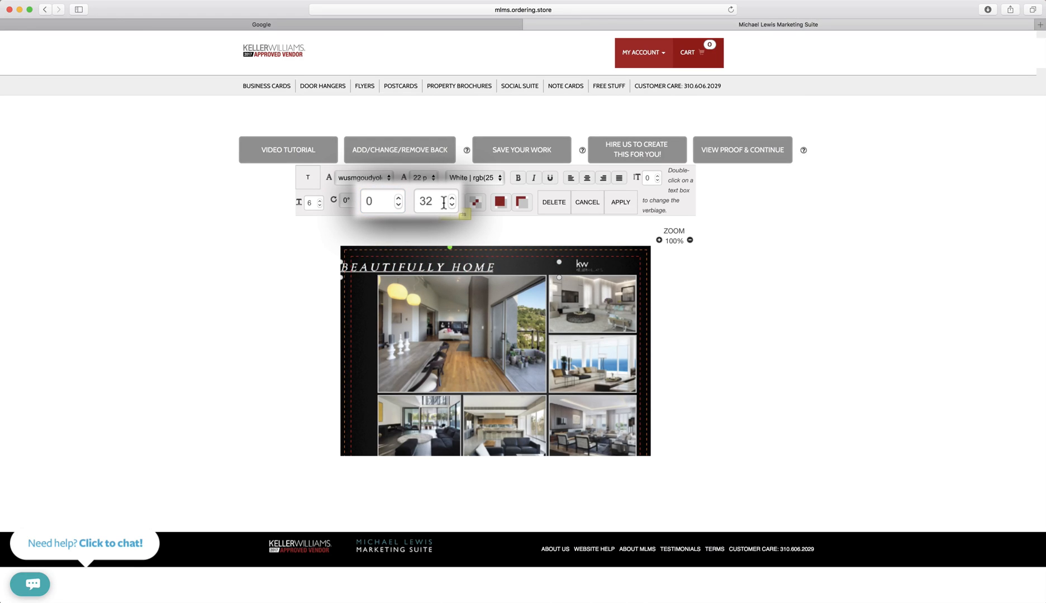
drag(370, 269, 412, 271)
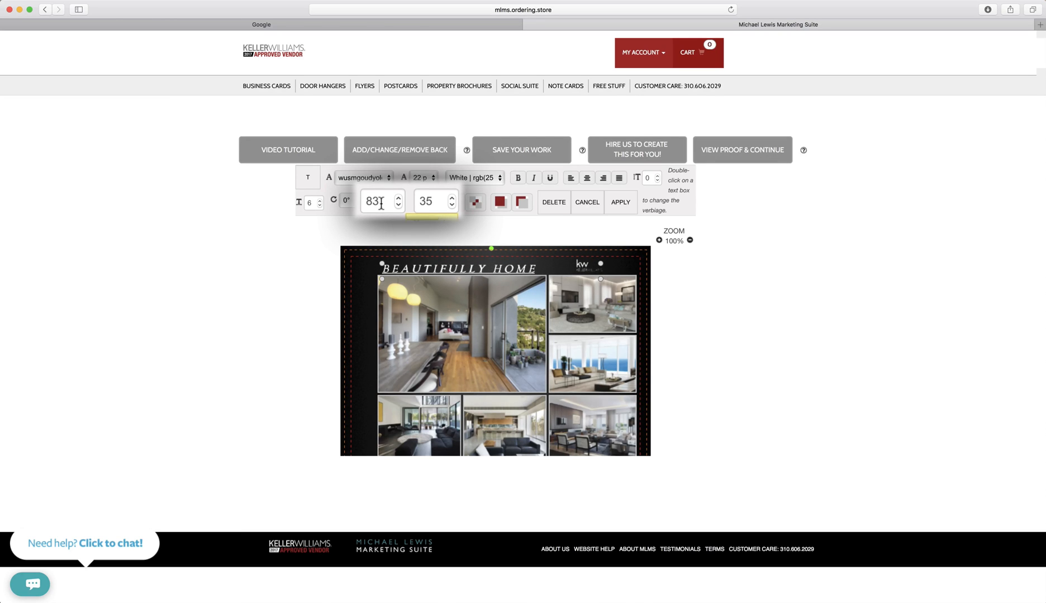
drag(408, 268, 388, 265)
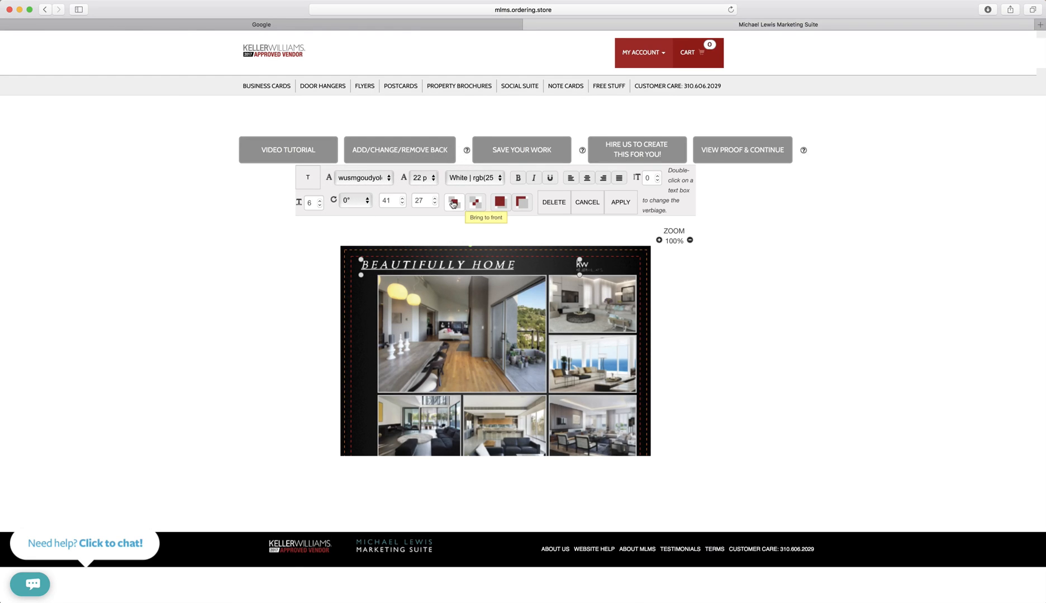
drag(436, 268, 462, 380)
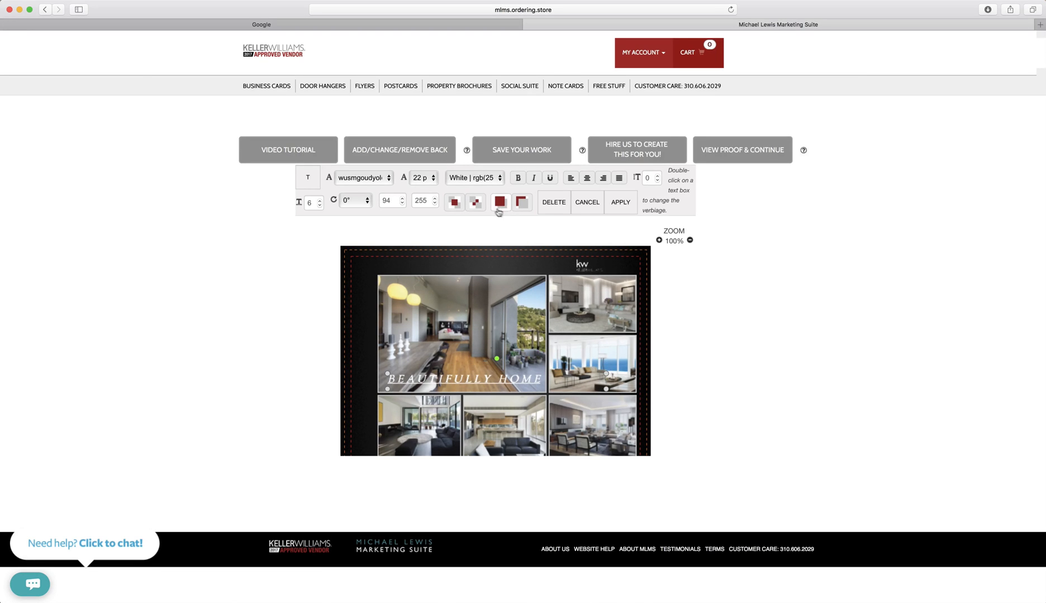
Restack the BEAUTIFULLY HOME headline in front and drag it back to the top band at 103, 30.
click(476, 205)
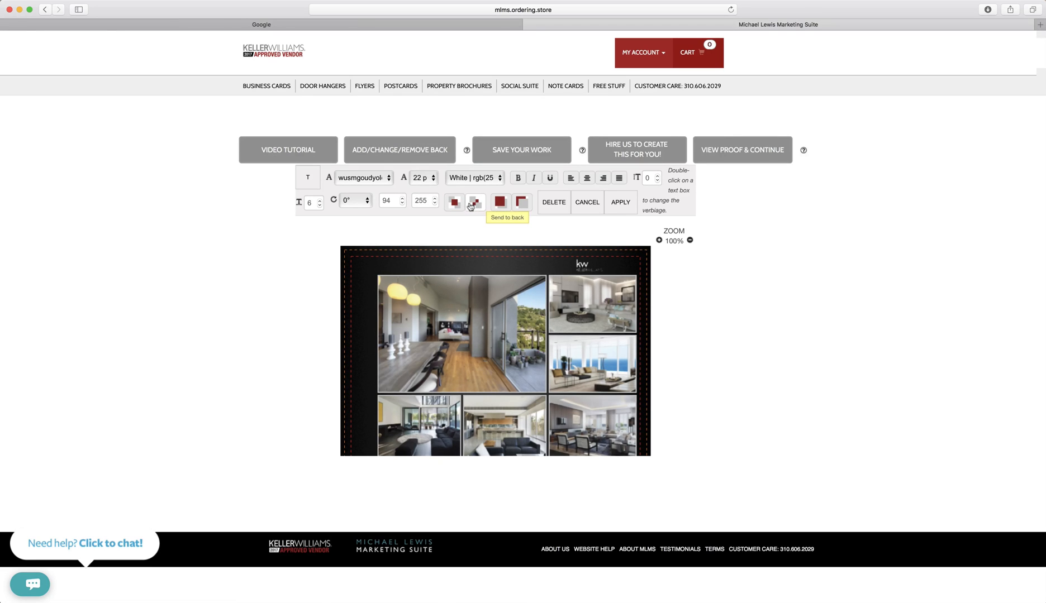
click(454, 202)
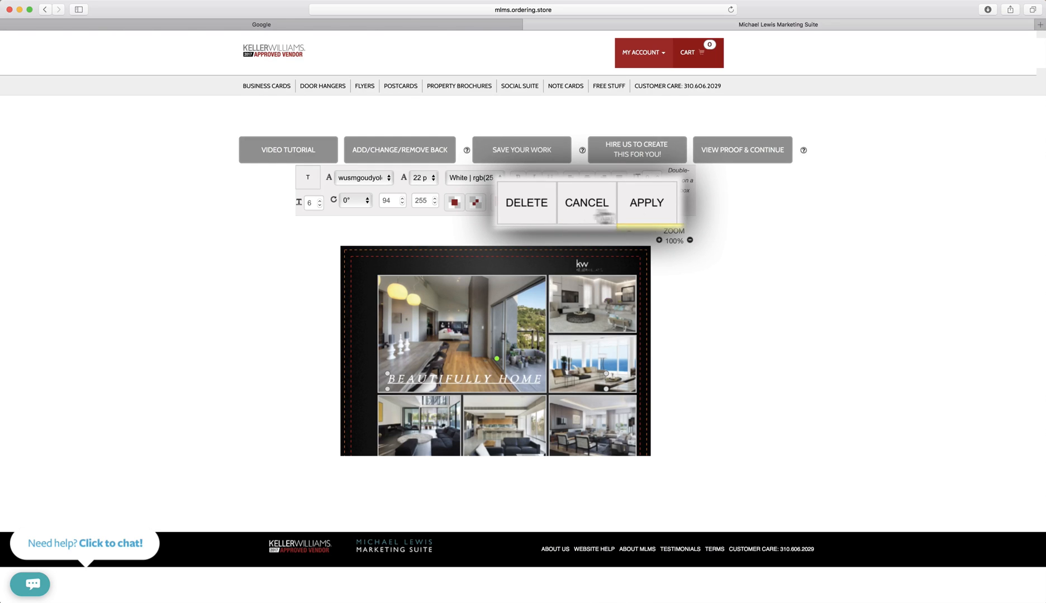
drag(451, 384, 417, 267)
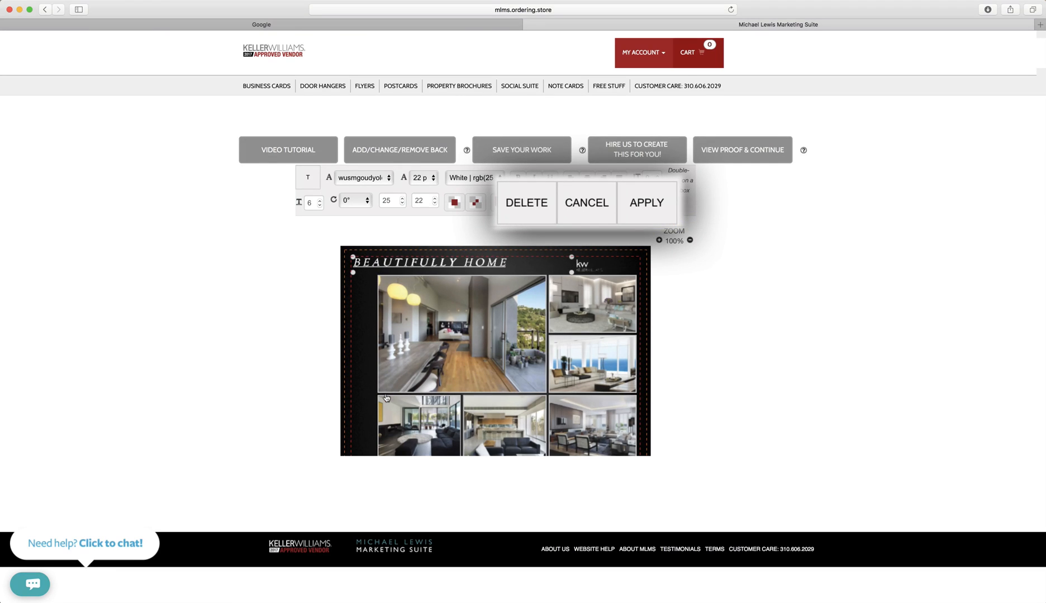
drag(445, 266, 487, 270)
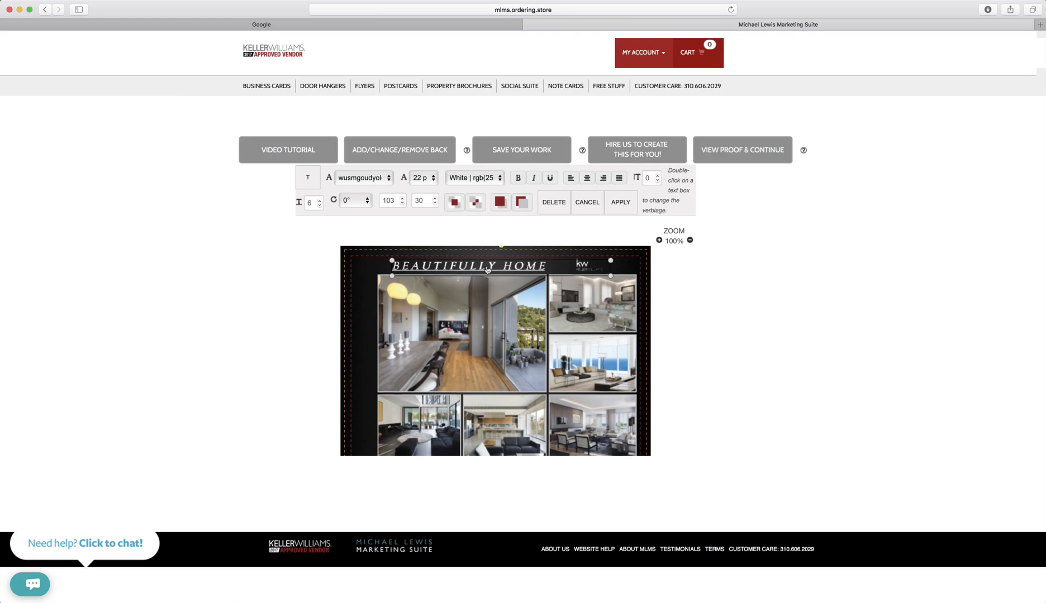
scroll(487, 270, down, 1)
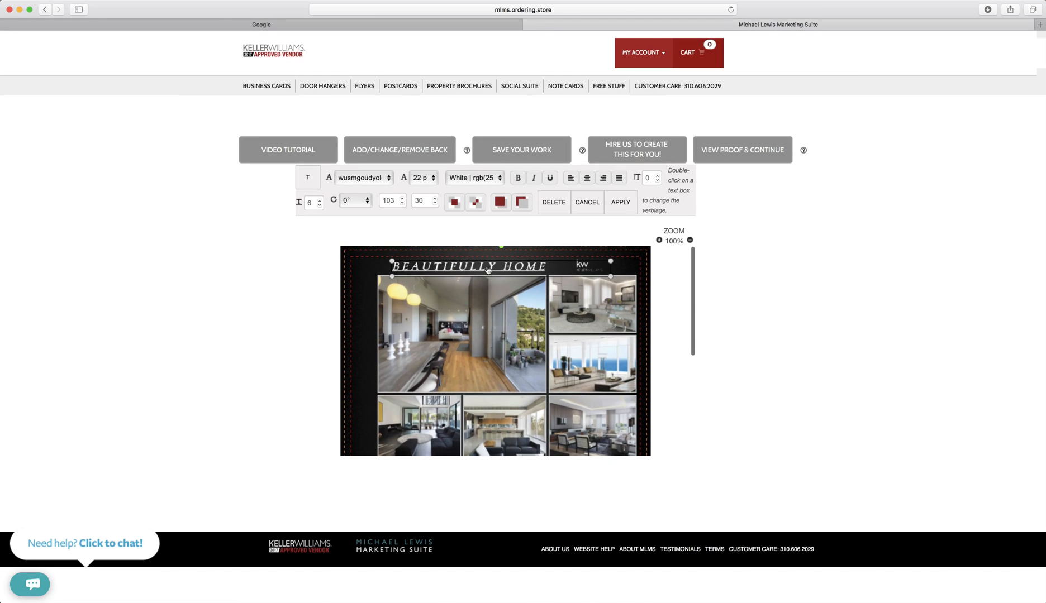
Discard the unsaved position changes and delete the BEAUTIFULLY HOME headline from the flyer.
click(592, 207)
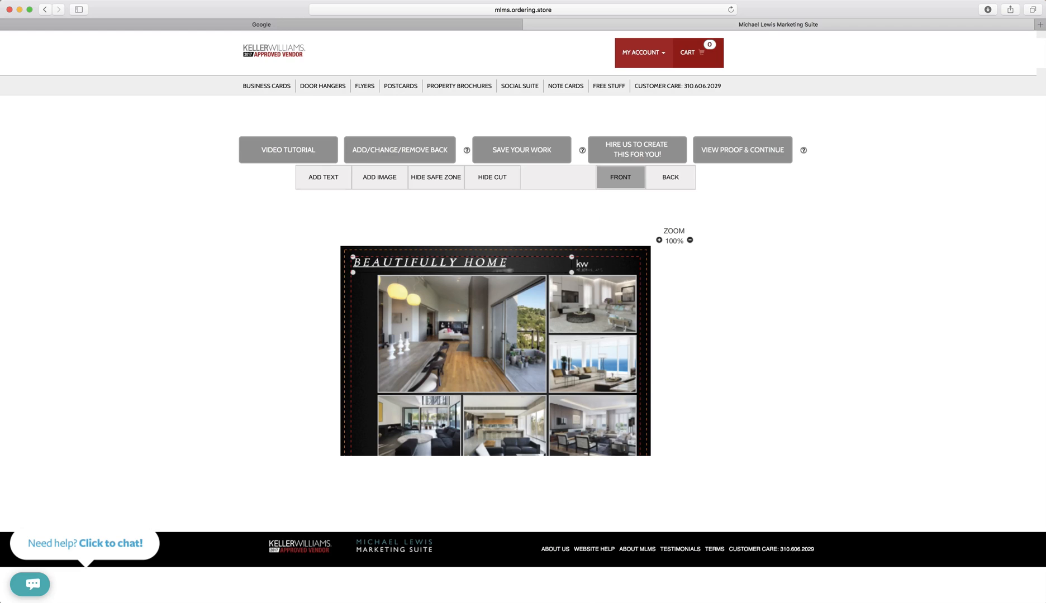
click(419, 266)
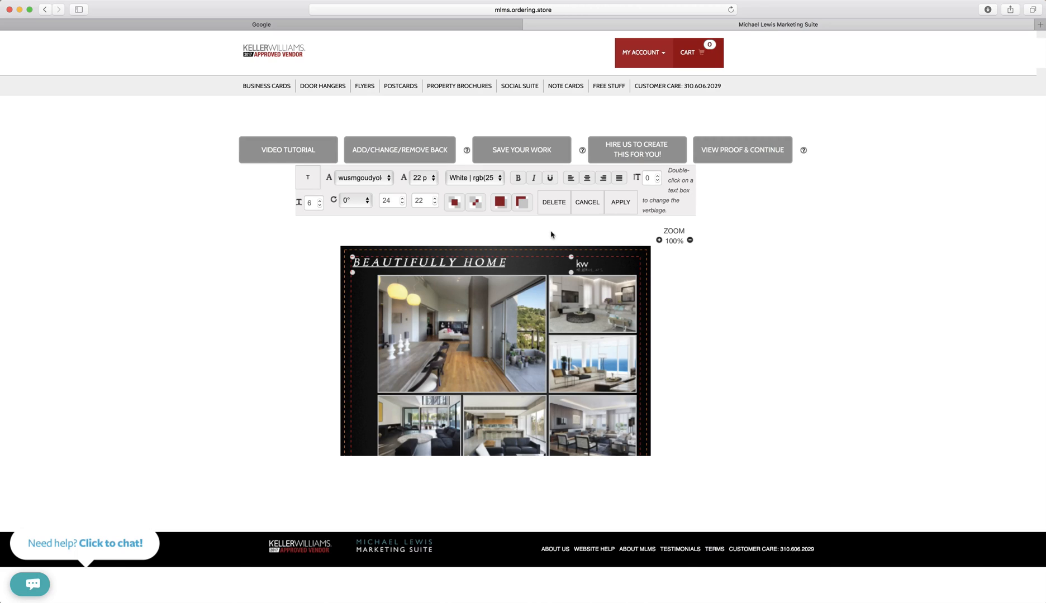
click(551, 201)
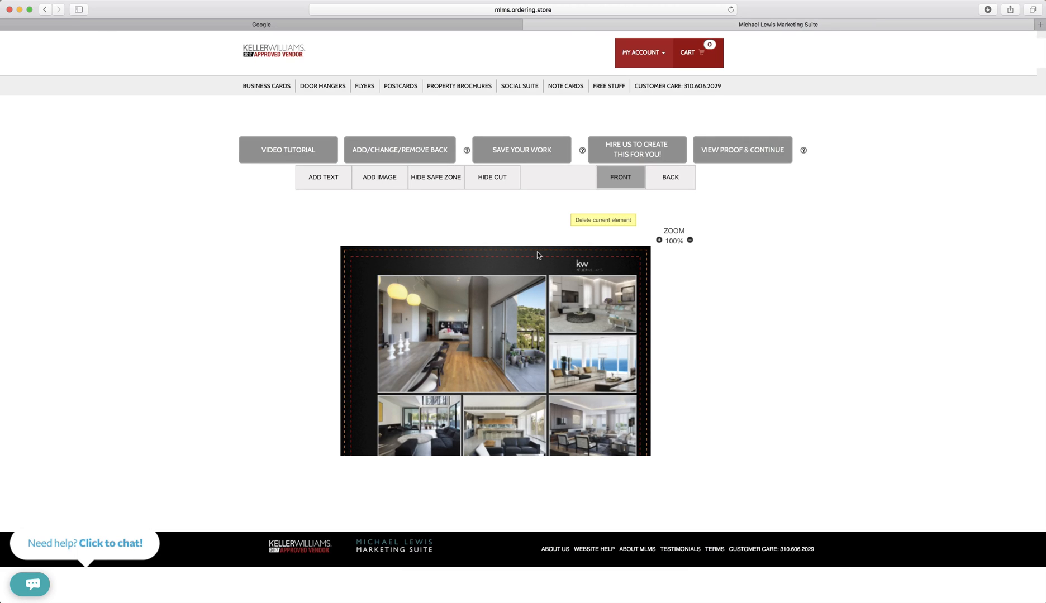
Select the large photo and property description, apply the edits, then select the customer care text.
click(517, 297)
scroll(515, 298, down, 1)
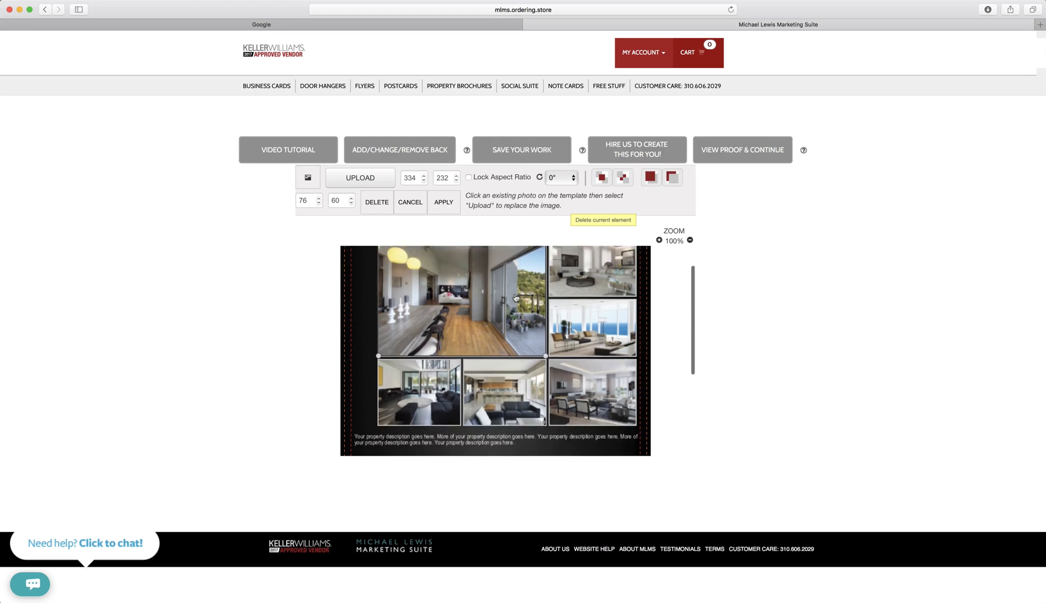
scroll(515, 298, down, 5)
click(514, 314)
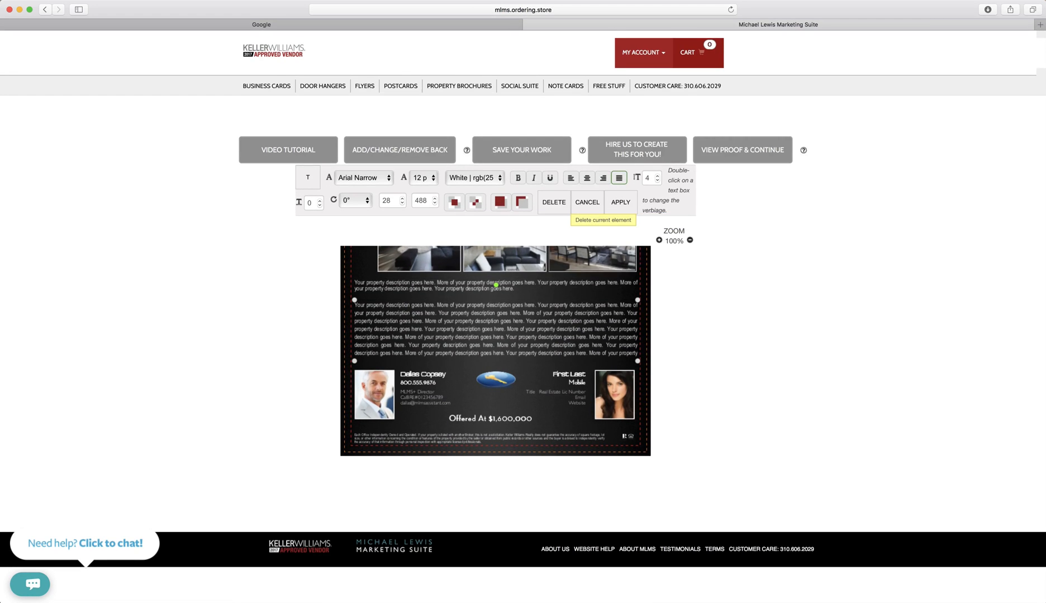
click(619, 205)
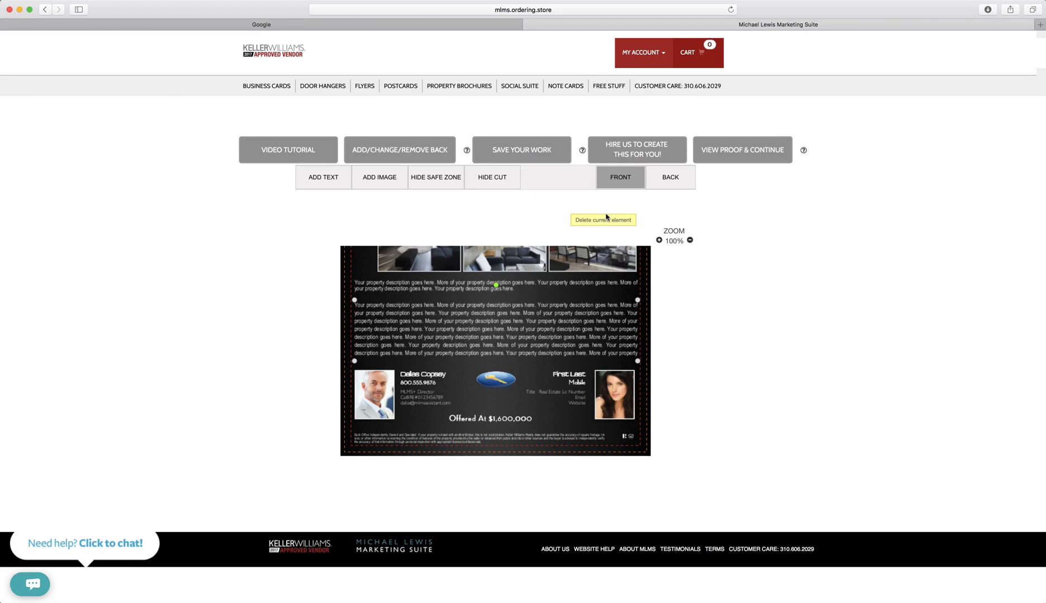
scroll(417, 391, up, 5)
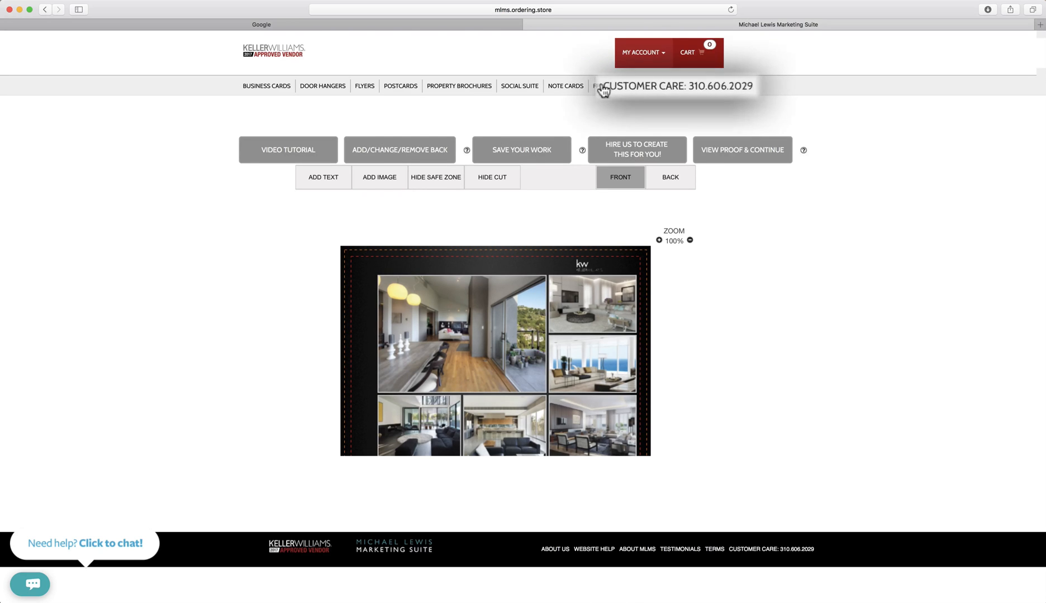
drag(599, 87, 757, 88)
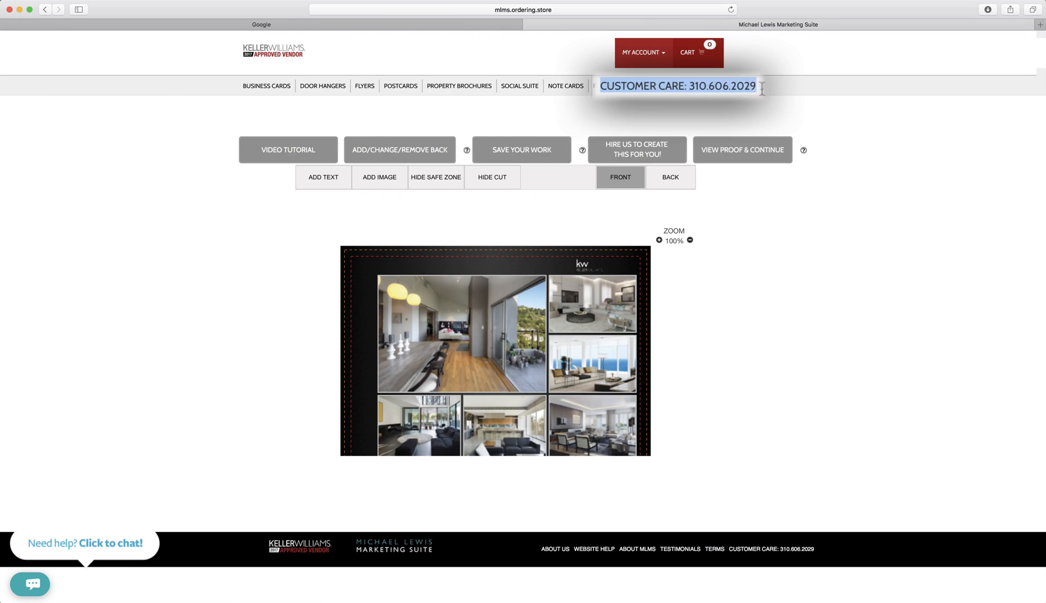